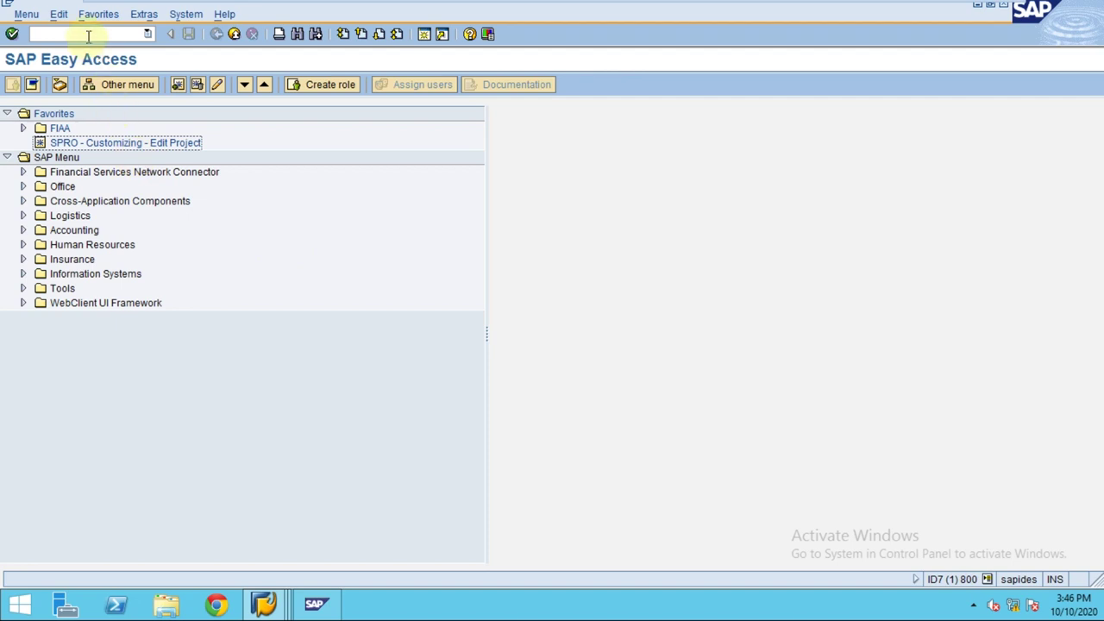
Start transaction FD02 and open the company code data of customer XYZ Ltd. in company code TR03 for changing
{"action": "left_click", "coordinate": [87, 34]}
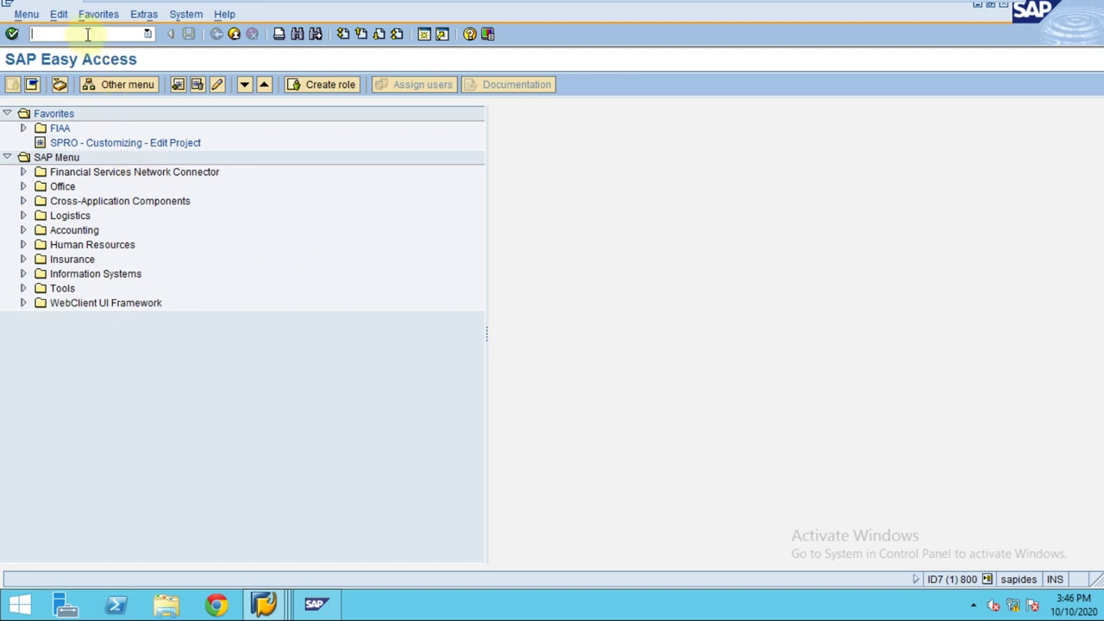
{"action": "type", "text": "fd02"}
{"action": "key", "text": "Return"}
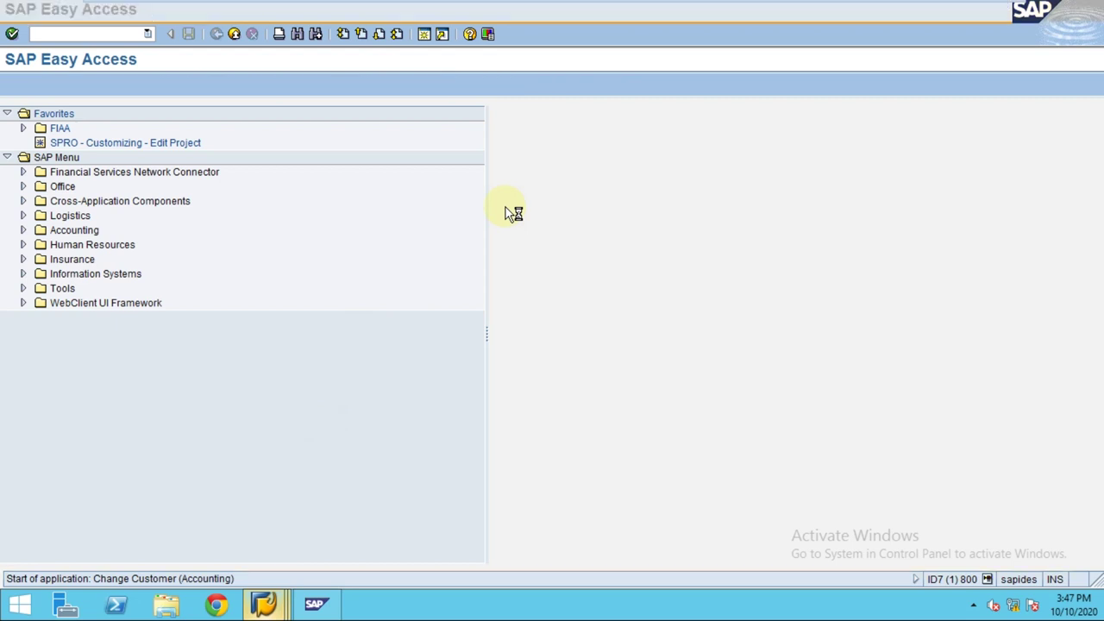
{"action": "key", "text": "alt+Tab"}
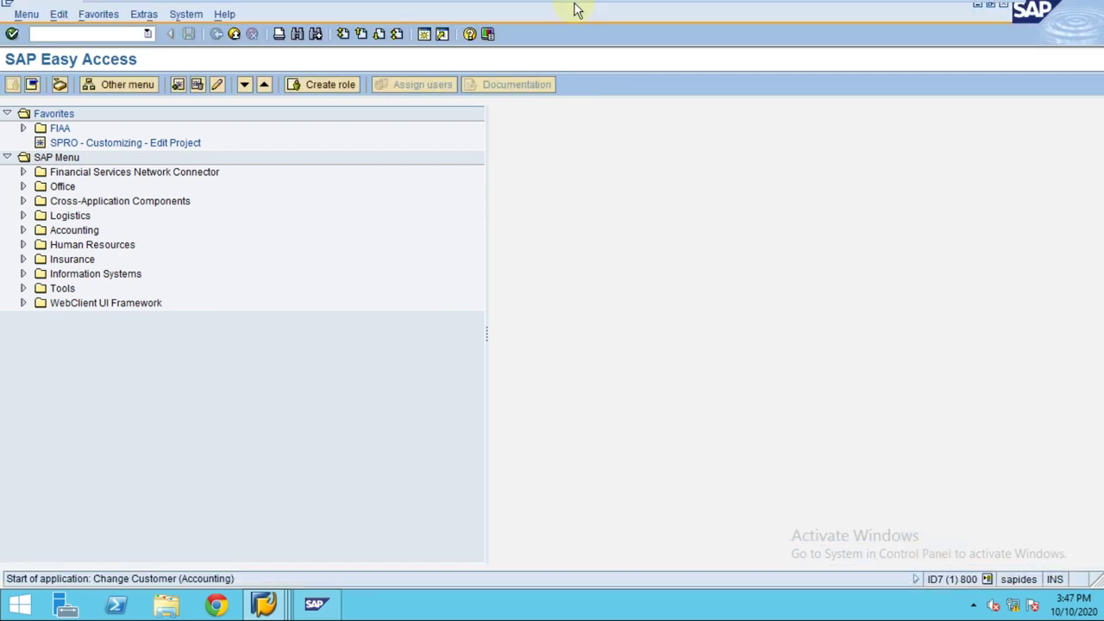
{"action": "mouse_move", "coordinate": [579, 8]}
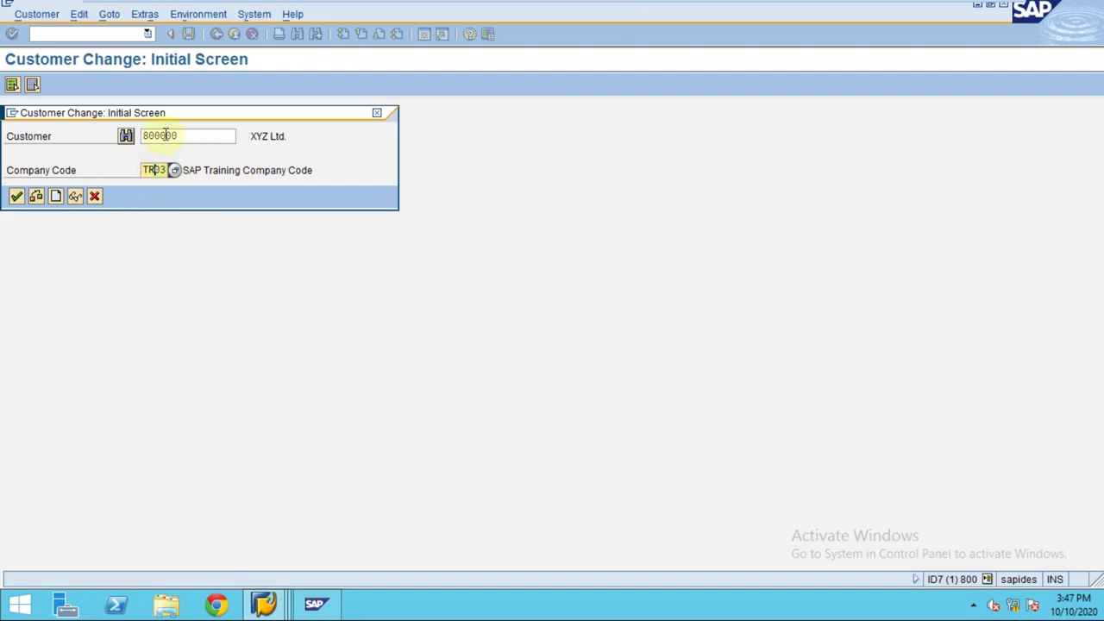
{"action": "left_click", "coordinate": [16, 196]}
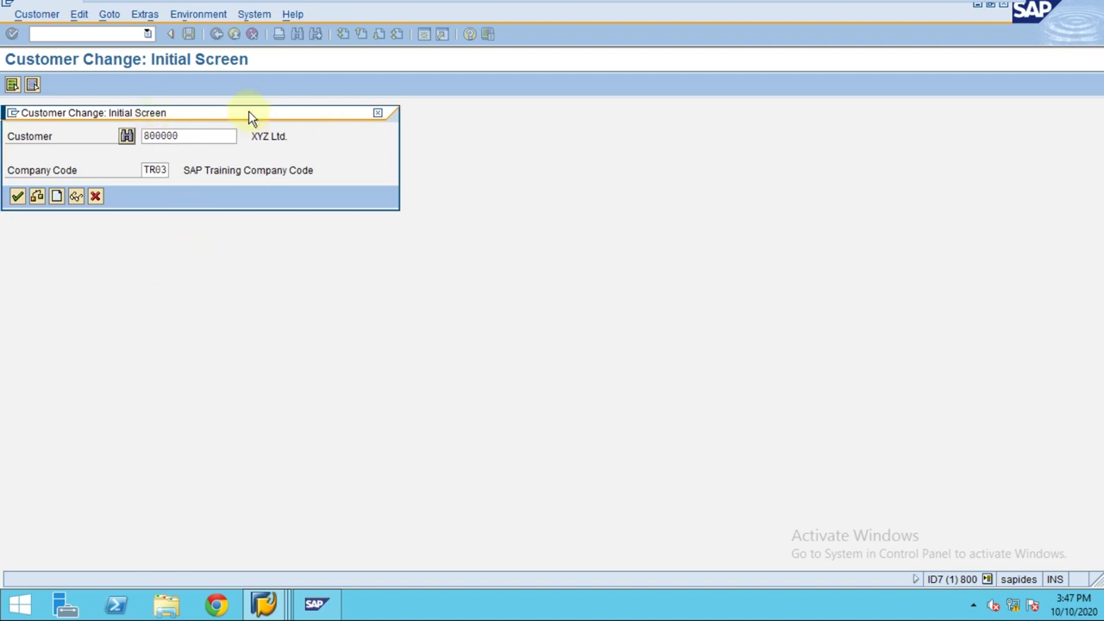
{"action": "left_click_drag", "start_coordinate": [248, 112], "coordinate": [365, 138]}
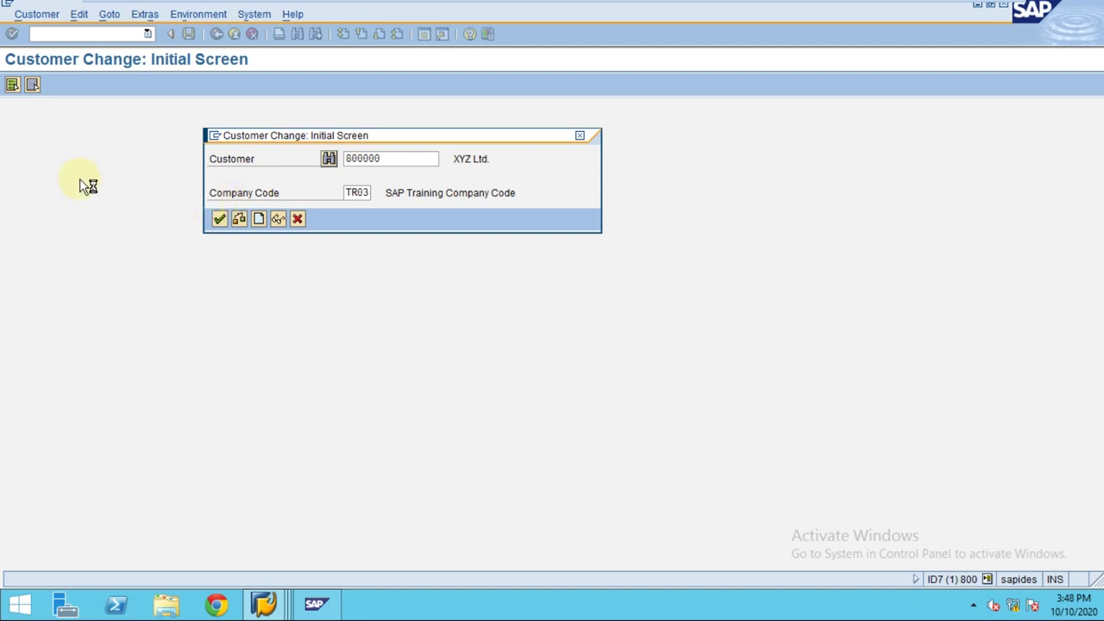
{"action": "left_click_drag", "start_coordinate": [294, 139], "coordinate": [184, 165]}
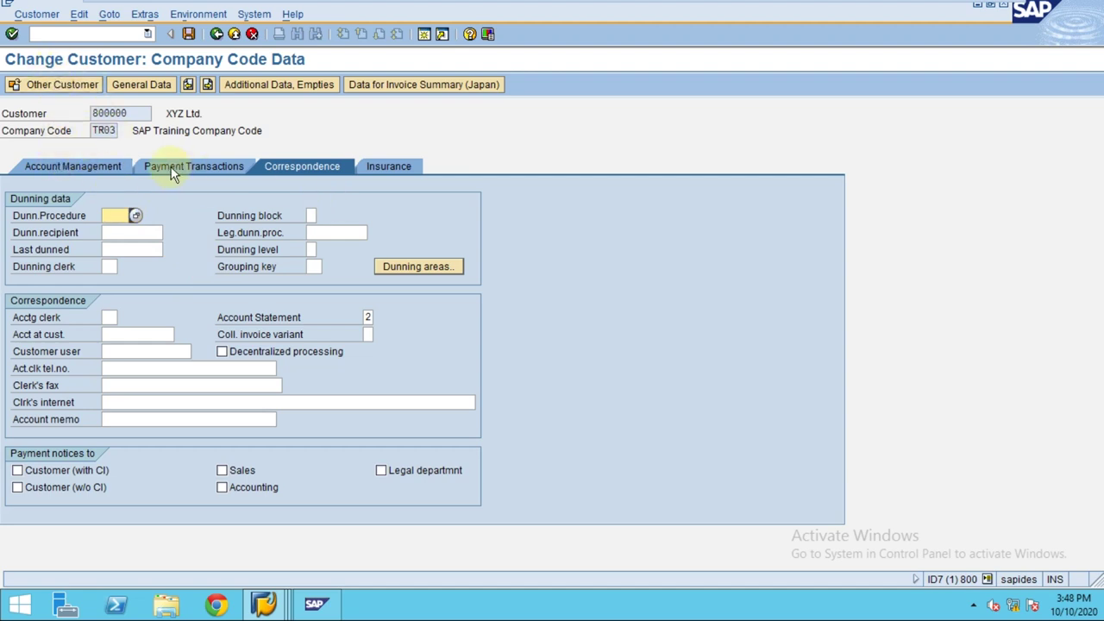
Review the weekly, monthly and yearly options for the customer's account statement indicator, leaving the list without choosing one
{"action": "left_click", "coordinate": [371, 318]}
{"action": "left_click", "coordinate": [381, 318]}
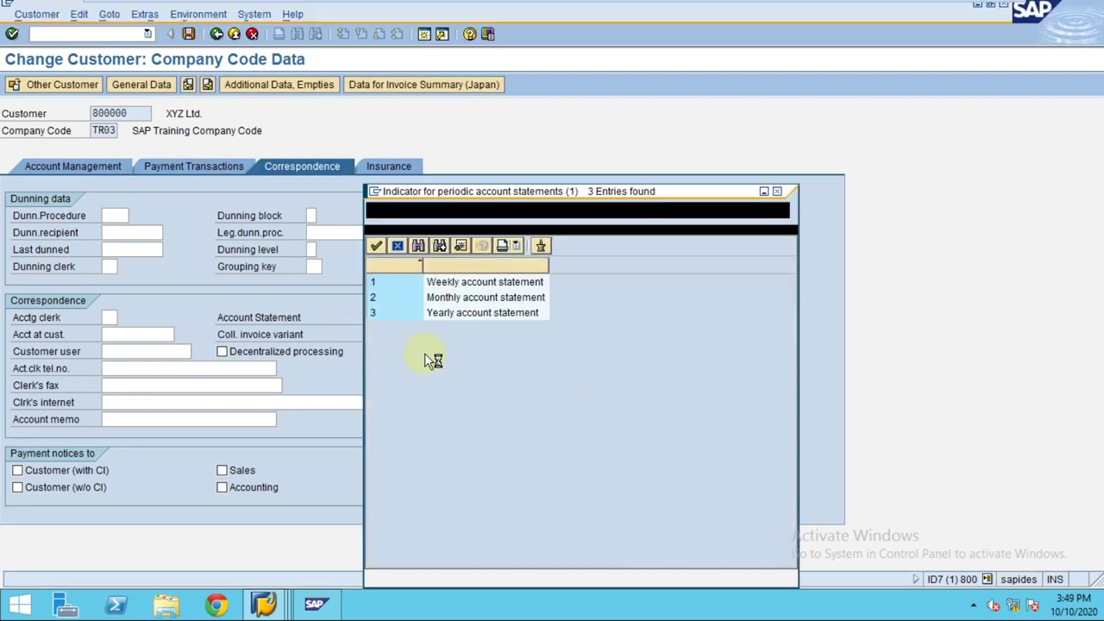
{"action": "left_click", "coordinate": [446, 289]}
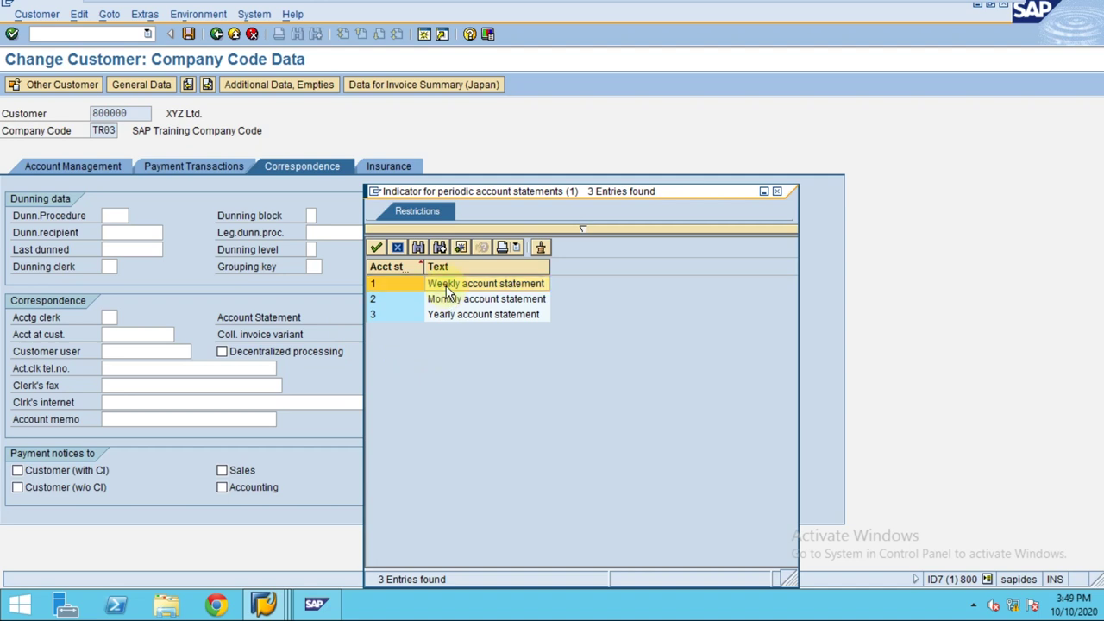
{"action": "left_click", "coordinate": [446, 299]}
{"action": "left_click", "coordinate": [449, 315]}
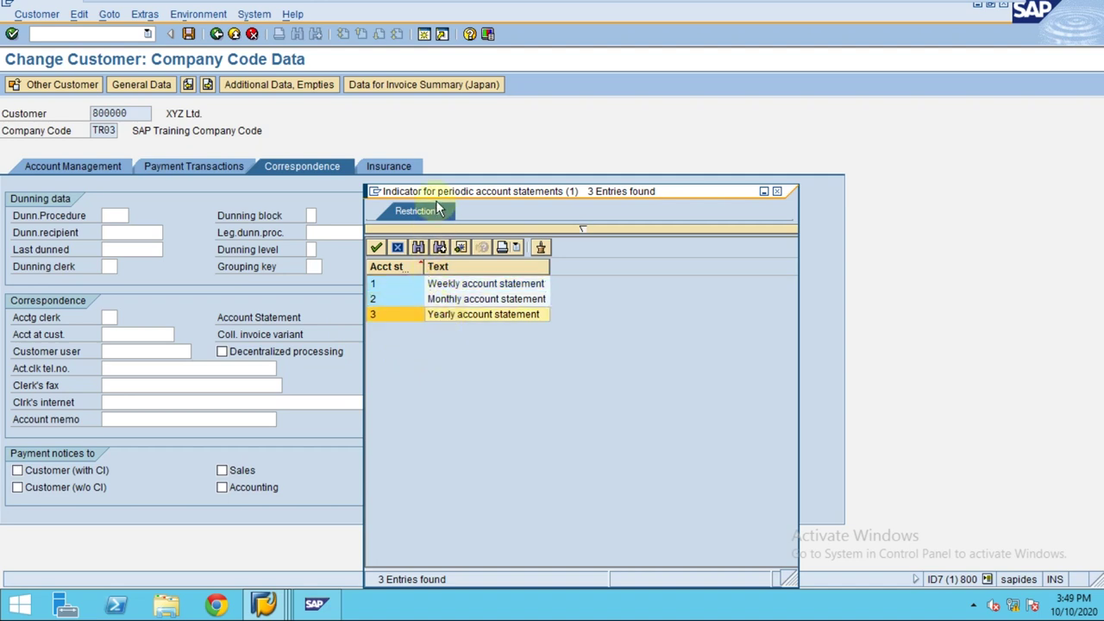
{"action": "left_click_drag", "start_coordinate": [435, 191], "coordinate": [593, 147]}
{"action": "left_click", "coordinate": [575, 253]}
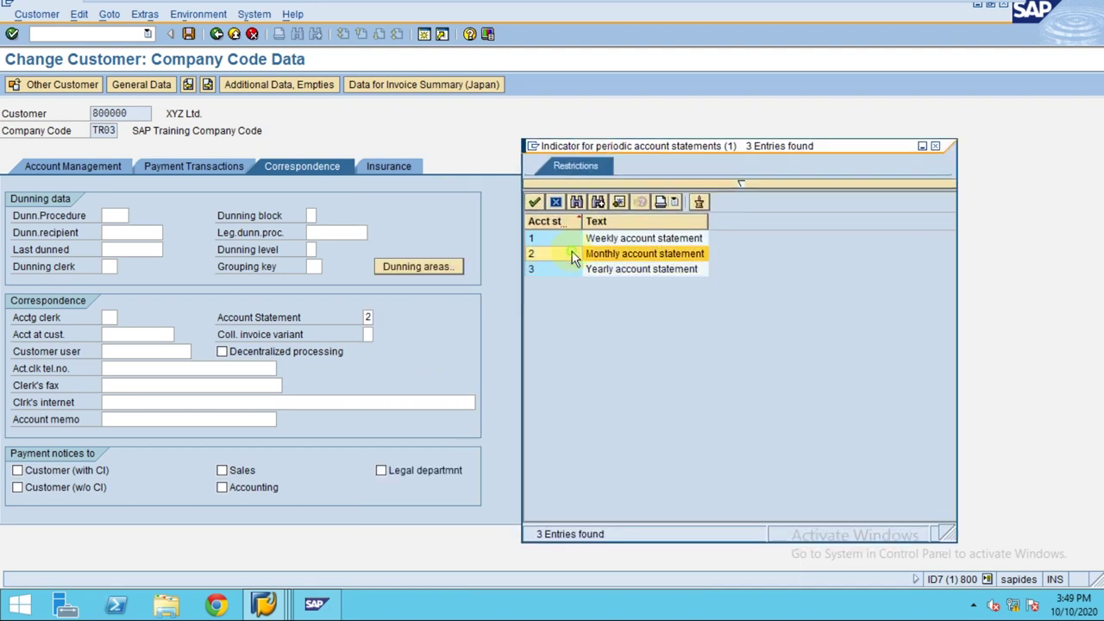
{"action": "left_click", "coordinate": [557, 202]}
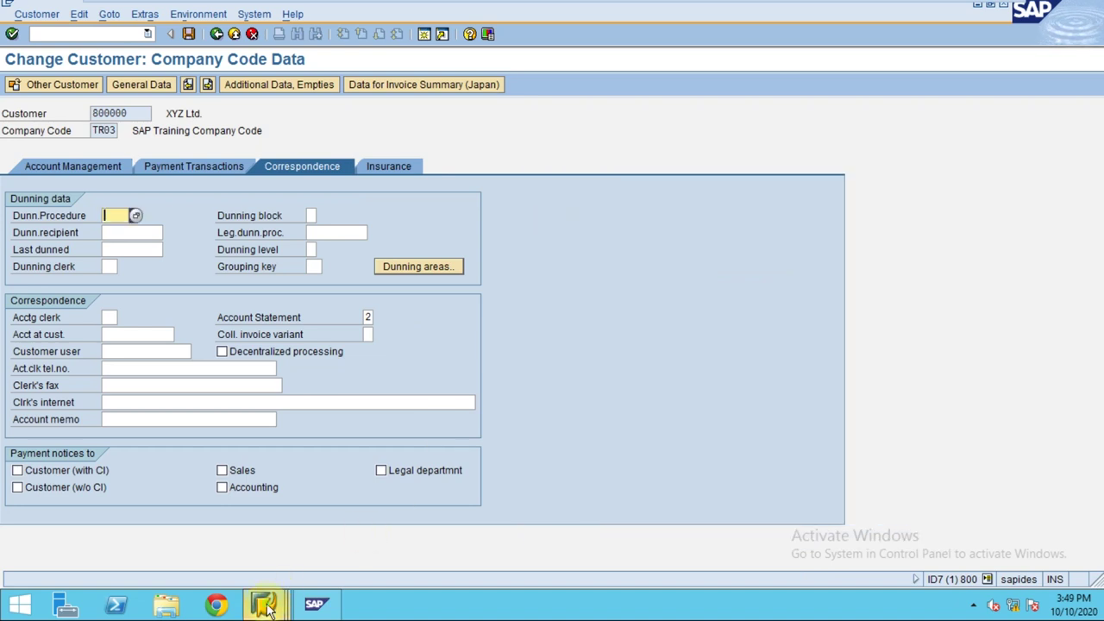
Switch to the SAP Easy Access session and expand Accounting, Financial Accounting, Accounts Receivable, Periodic Processing down to the Print Correspondence folder
{"action": "left_click", "coordinate": [264, 606]}
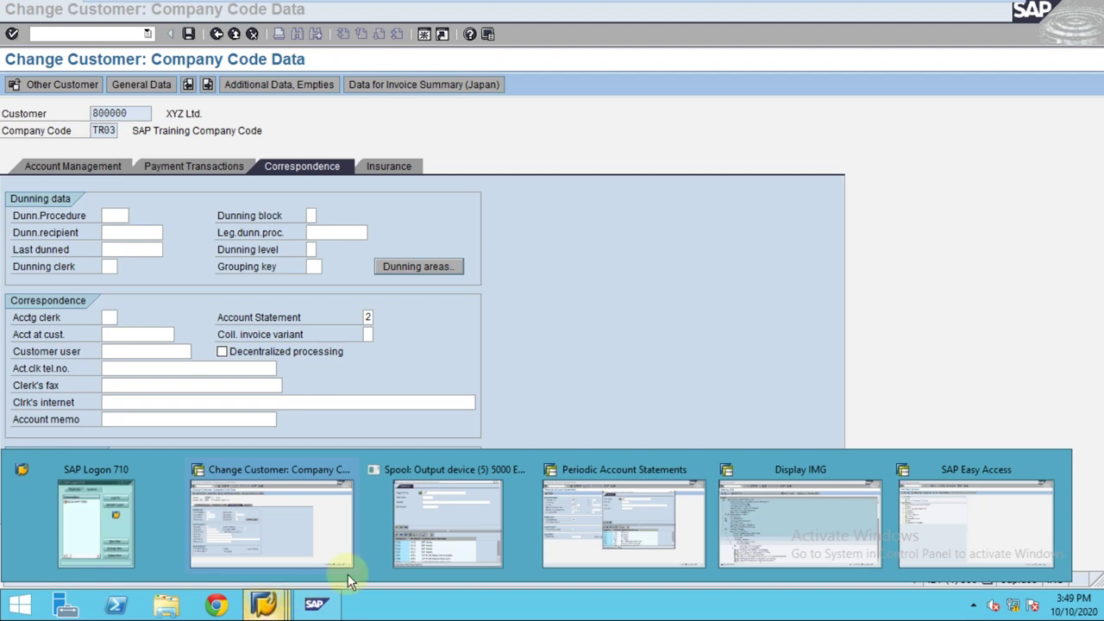
{"action": "left_click", "coordinate": [943, 512]}
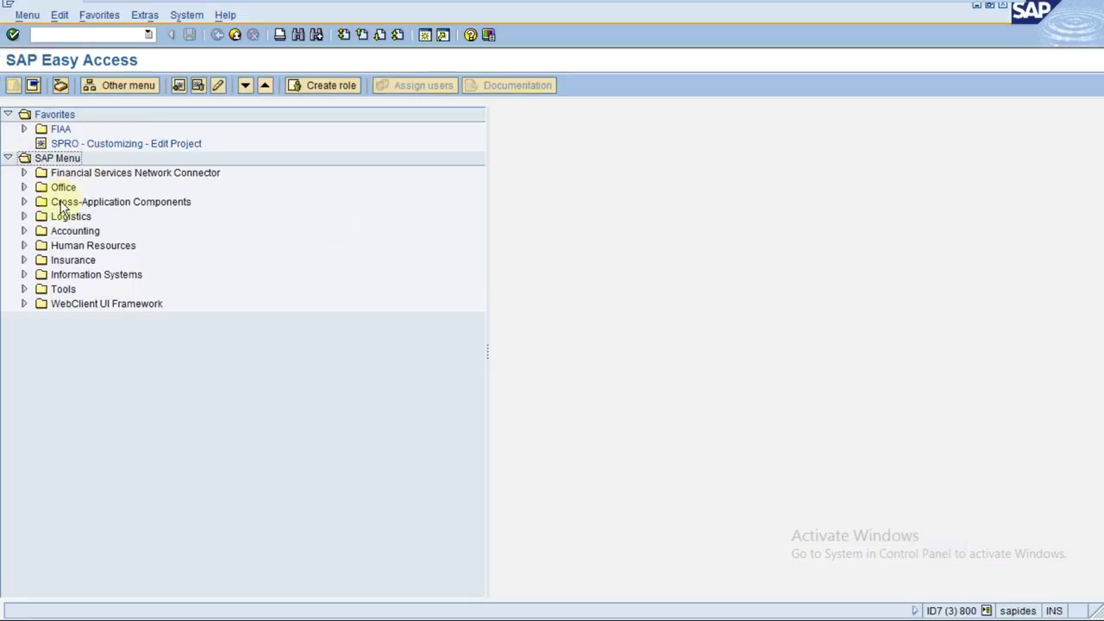
{"action": "left_click", "coordinate": [64, 230]}
{"action": "double_click", "coordinate": [68, 223]}
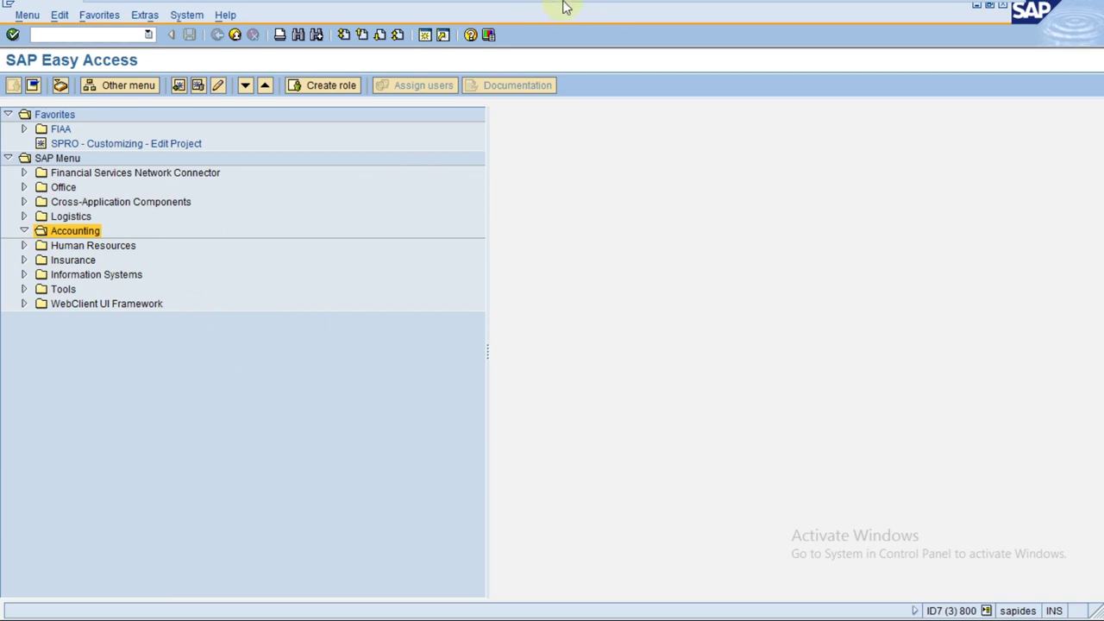
{"action": "mouse_move", "coordinate": [562, 5]}
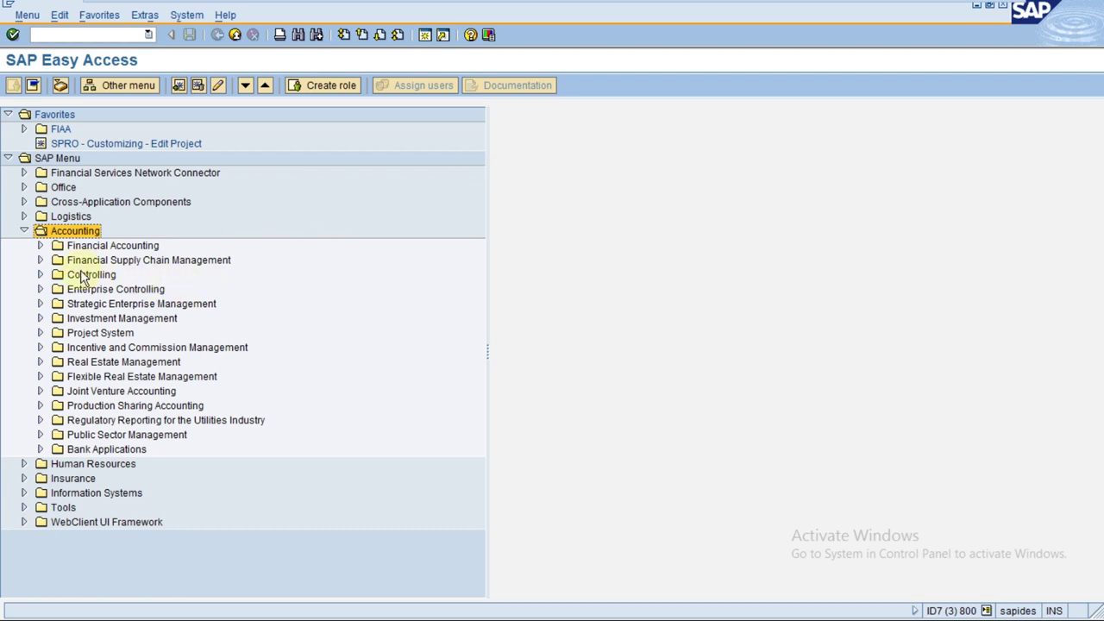
{"action": "left_click", "coordinate": [40, 246]}
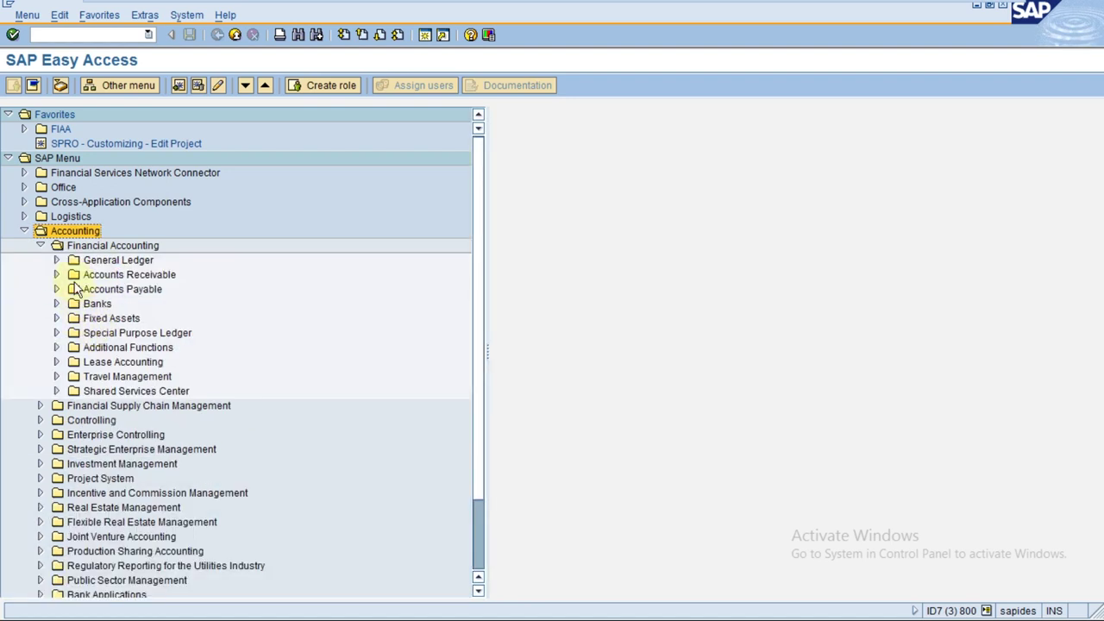
{"action": "left_click", "coordinate": [56, 274]}
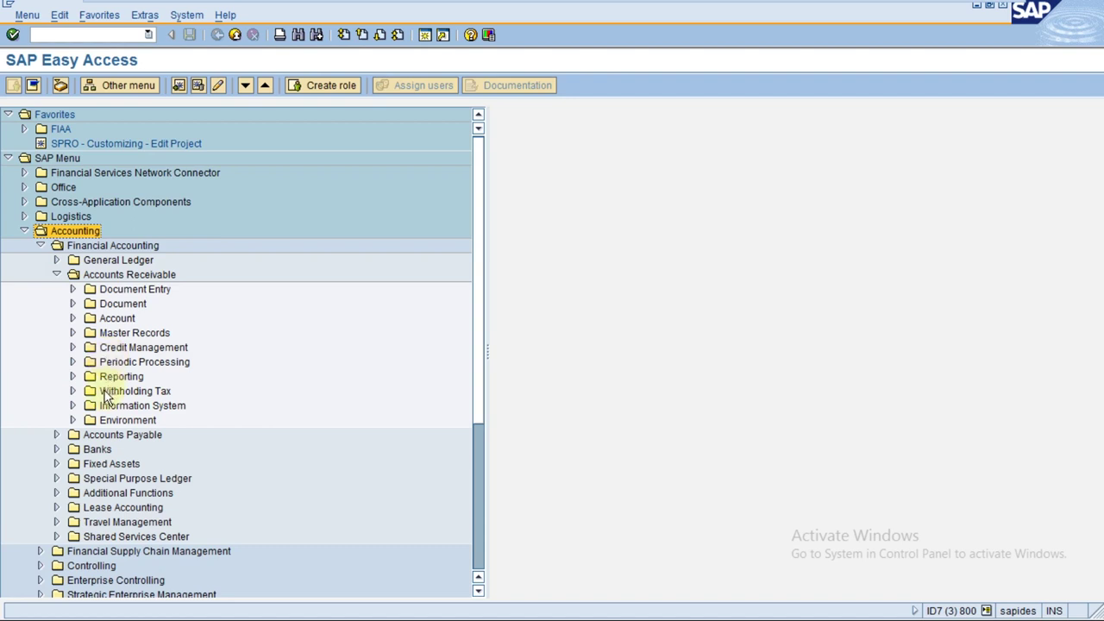
{"action": "left_click", "coordinate": [73, 363]}
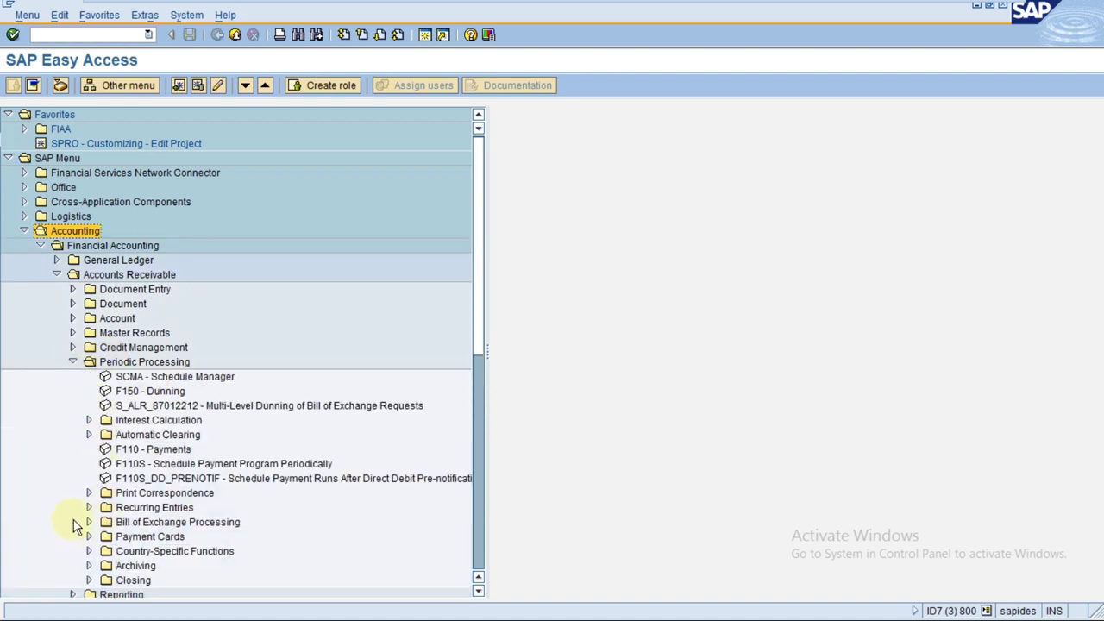
{"action": "left_click", "coordinate": [88, 493]}
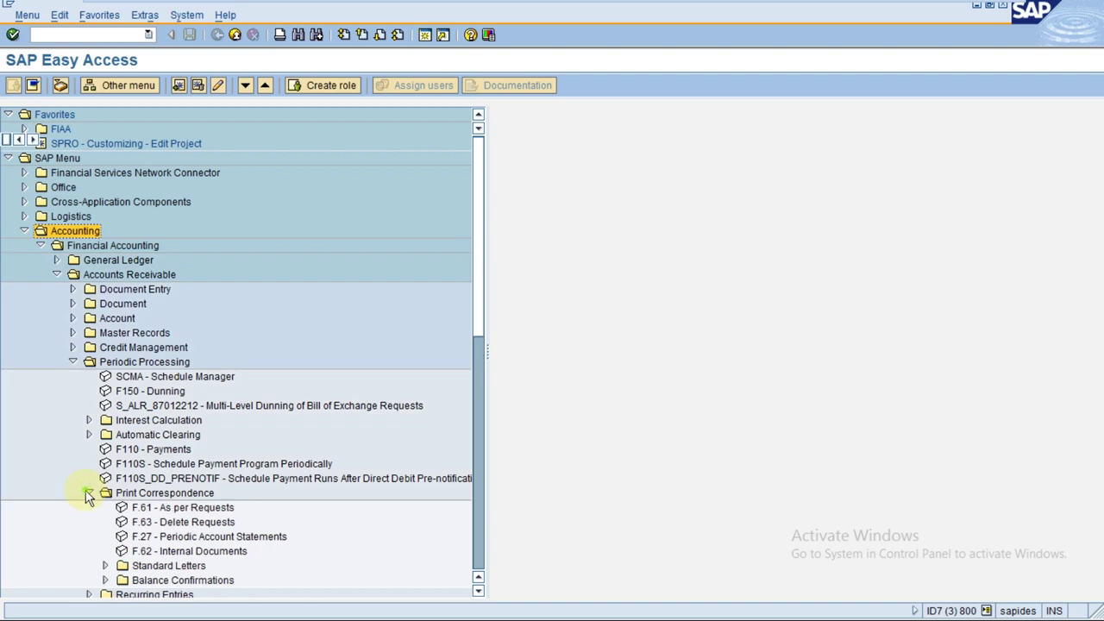
Open the F.27 Periodic Account Statements transaction from the Print Correspondence folder
{"action": "left_click", "coordinate": [186, 509]}
{"action": "left_click", "coordinate": [181, 534]}
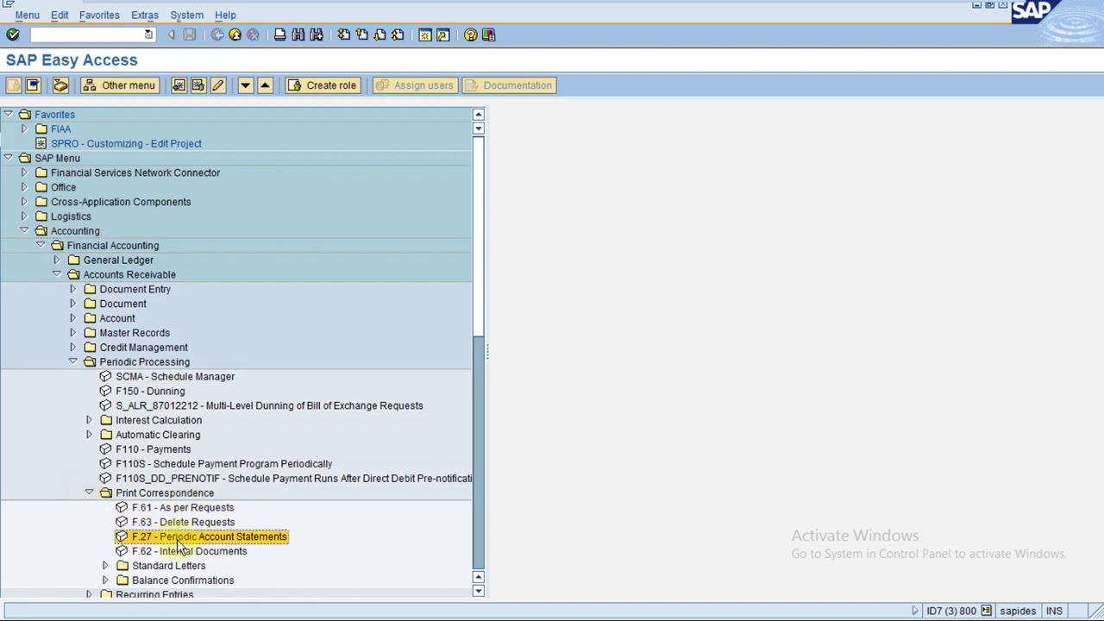
{"action": "left_click", "coordinate": [177, 507]}
{"action": "left_click", "coordinate": [177, 537]}
{"action": "double_click", "coordinate": [172, 542]}
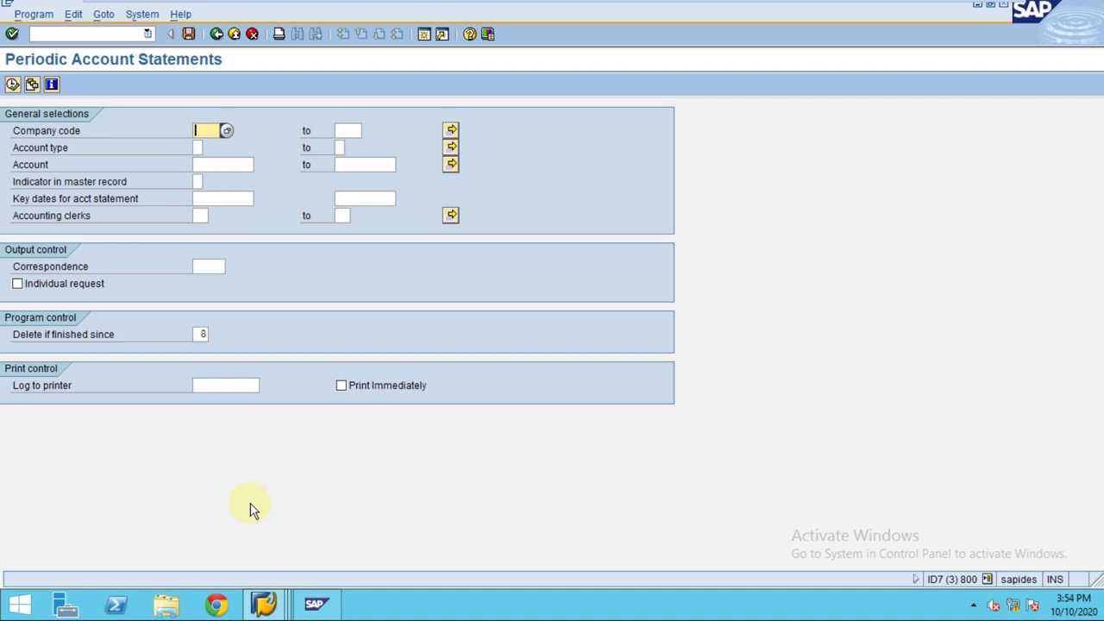
Set the general selections to company code TR03 and account type D, and enter the customer's account number
{"action": "type", "text": "tr"}
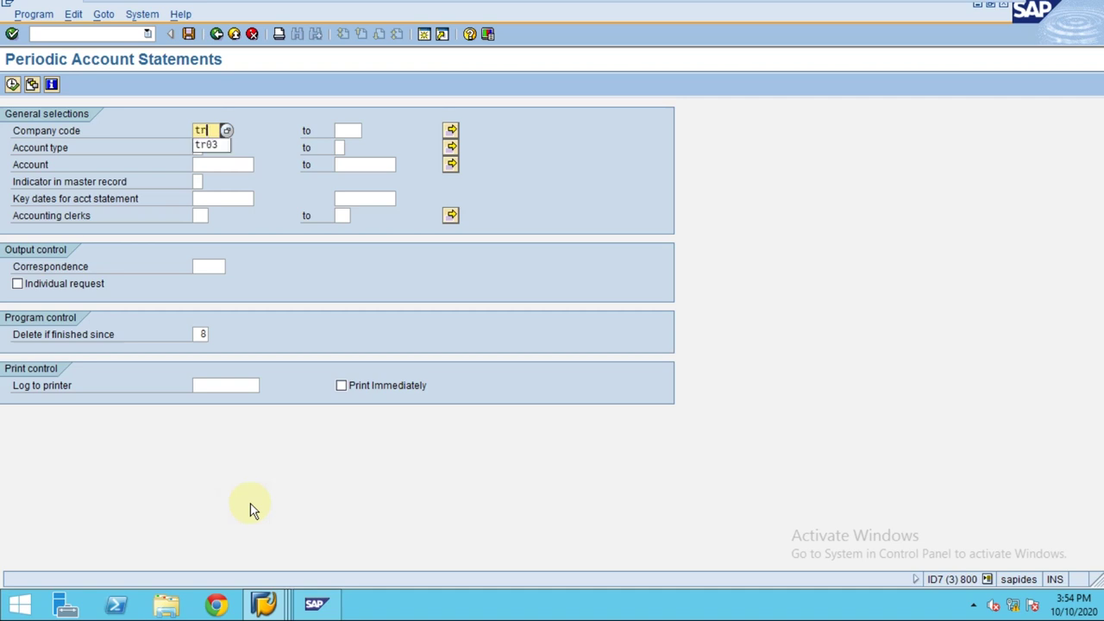
{"action": "key", "text": "Return"}
{"action": "key", "text": "Tab"}
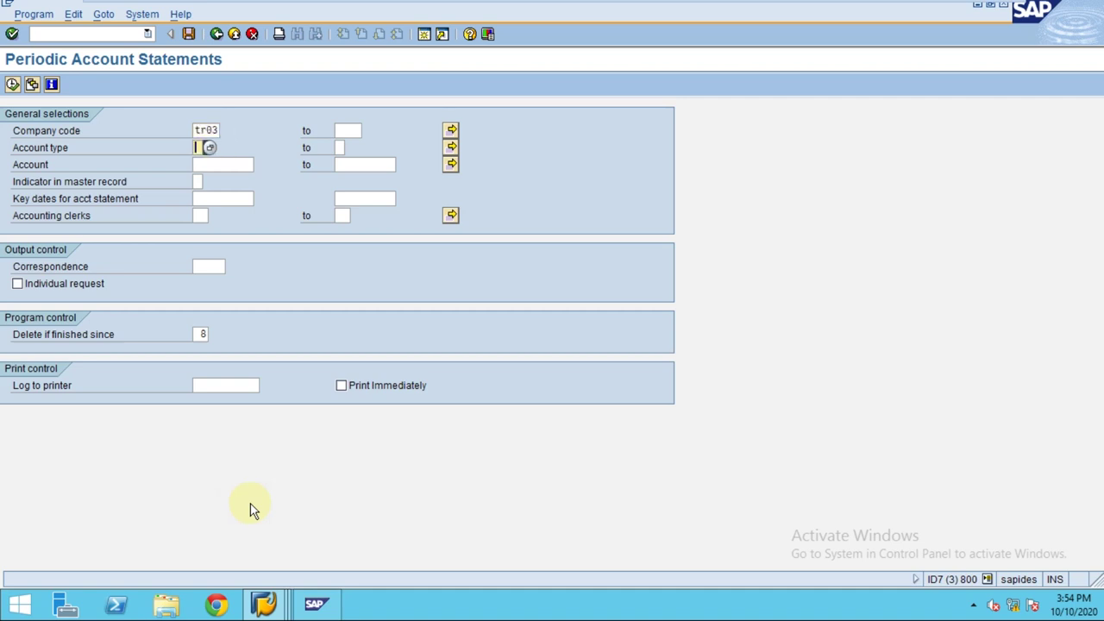
{"action": "type", "text": "d"}
{"action": "key", "text": "Tab"}
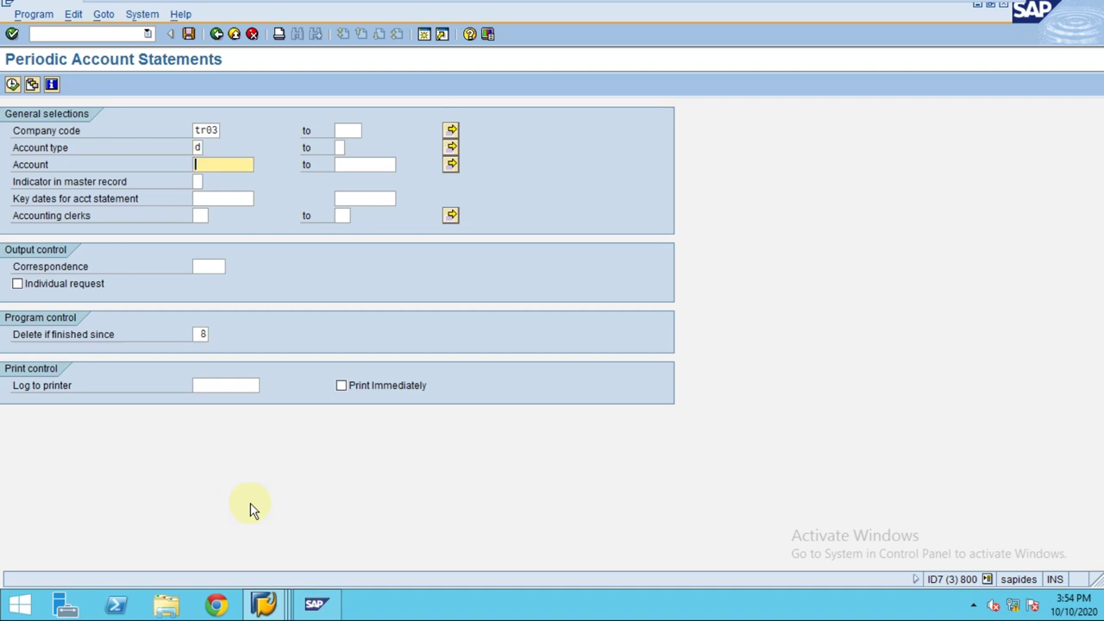
{"action": "type", "text": "8"}
{"action": "key", "text": "Down"}
{"action": "key", "text": "Return"}
{"action": "key", "text": "Tab"}
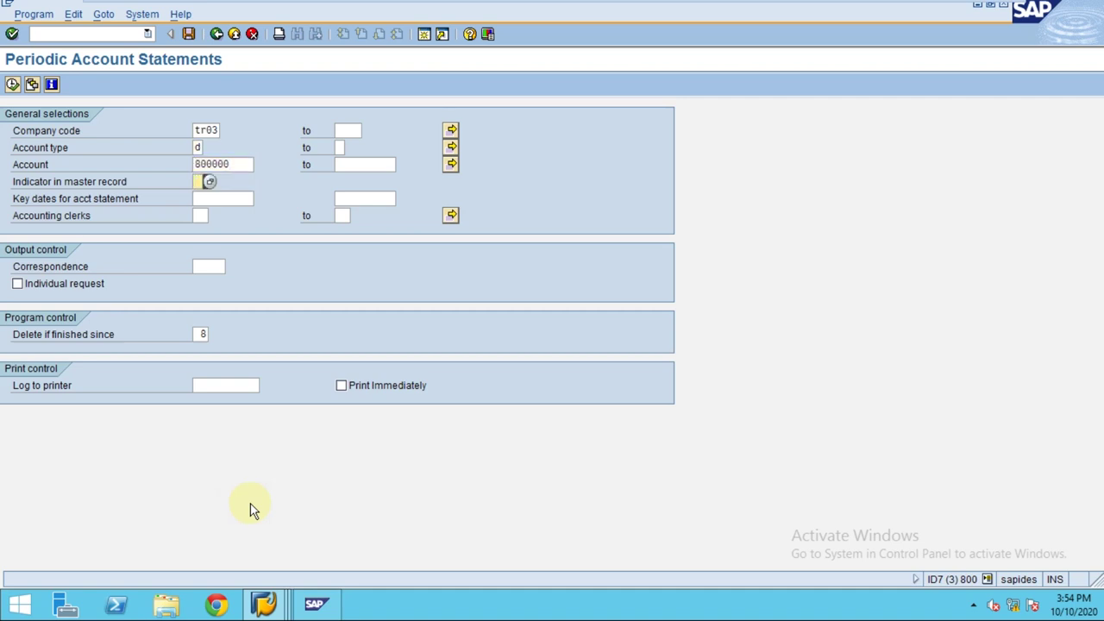
Set the indicator in master record to 2 and the first key date for the account statement to 30012020
{"action": "type", "text": "2"}
{"action": "key", "text": "Tab"}
{"action": "key", "text": "BackSpace"}
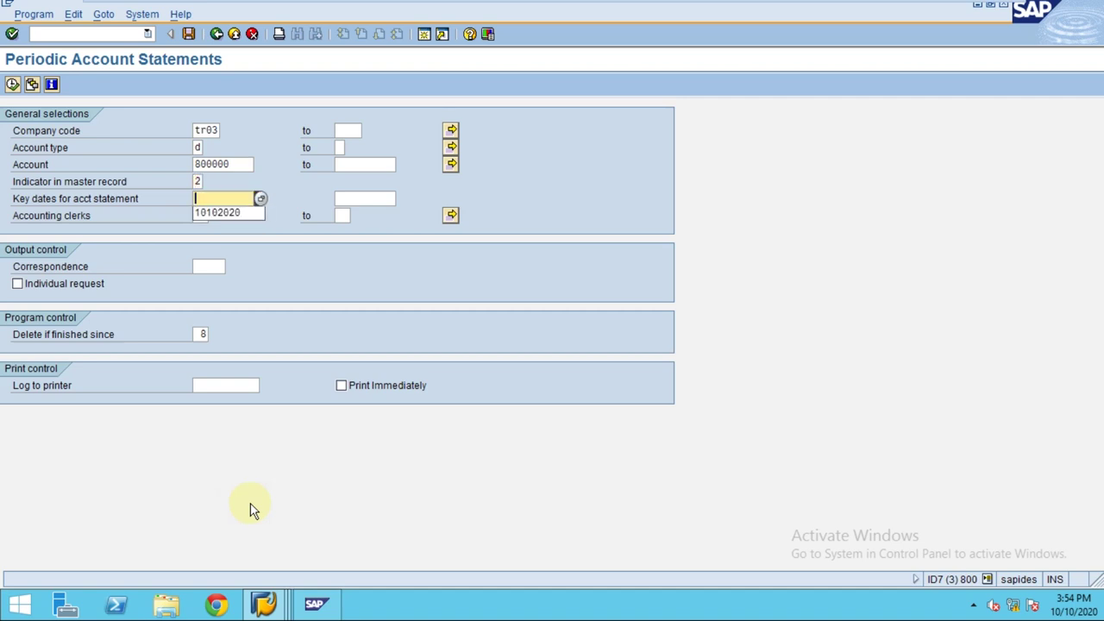
{"action": "type", "text": "30"}
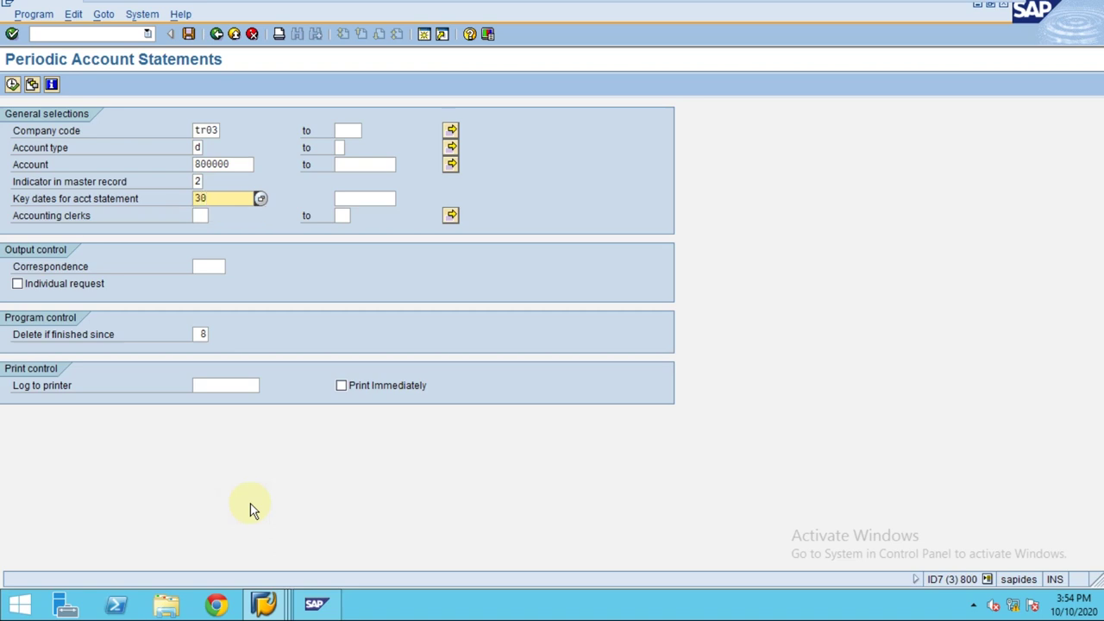
{"action": "type", "text": "012020"}
Choose SAP06, Account statement, as the correspondence type in the output control
{"action": "left_click", "coordinate": [204, 266]}
{"action": "left_click", "coordinate": [230, 267]}
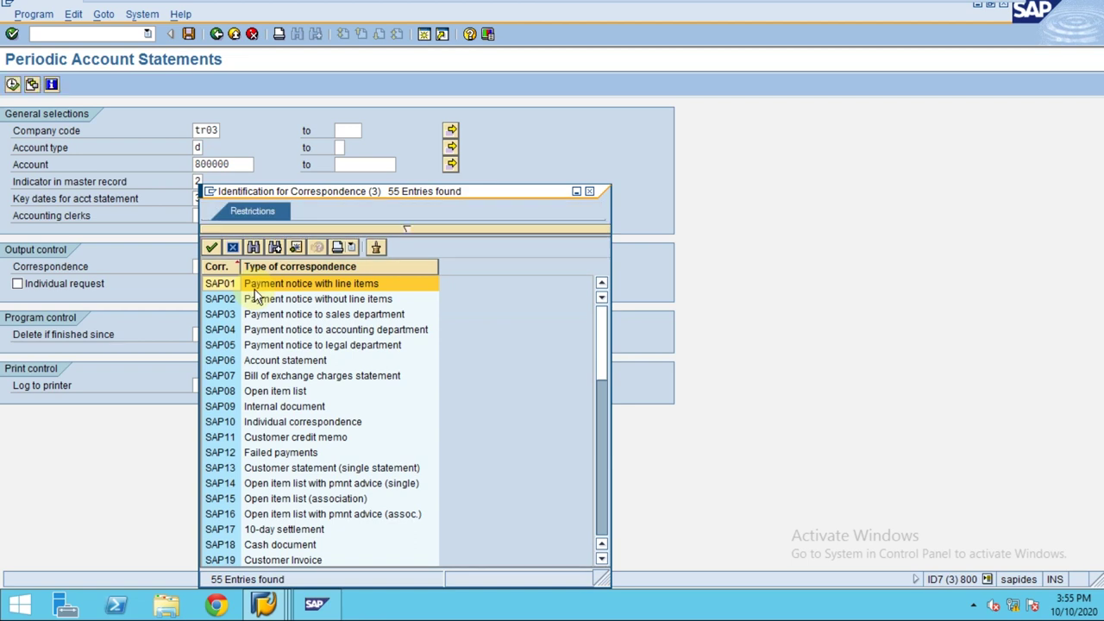
{"action": "left_click", "coordinate": [246, 362]}
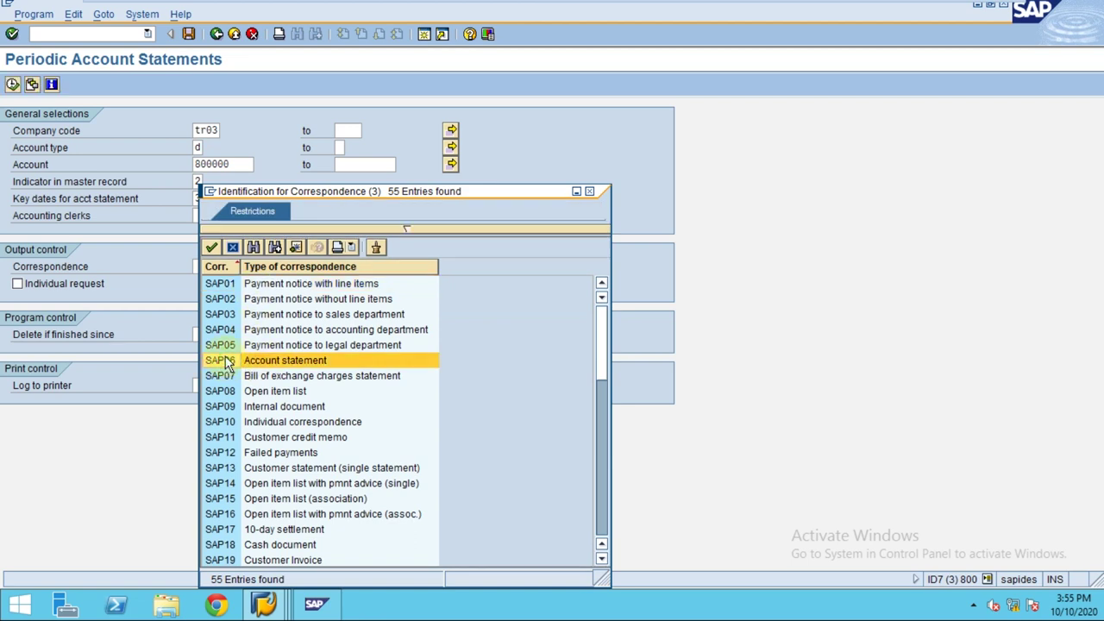
{"action": "double_click", "coordinate": [226, 363]}
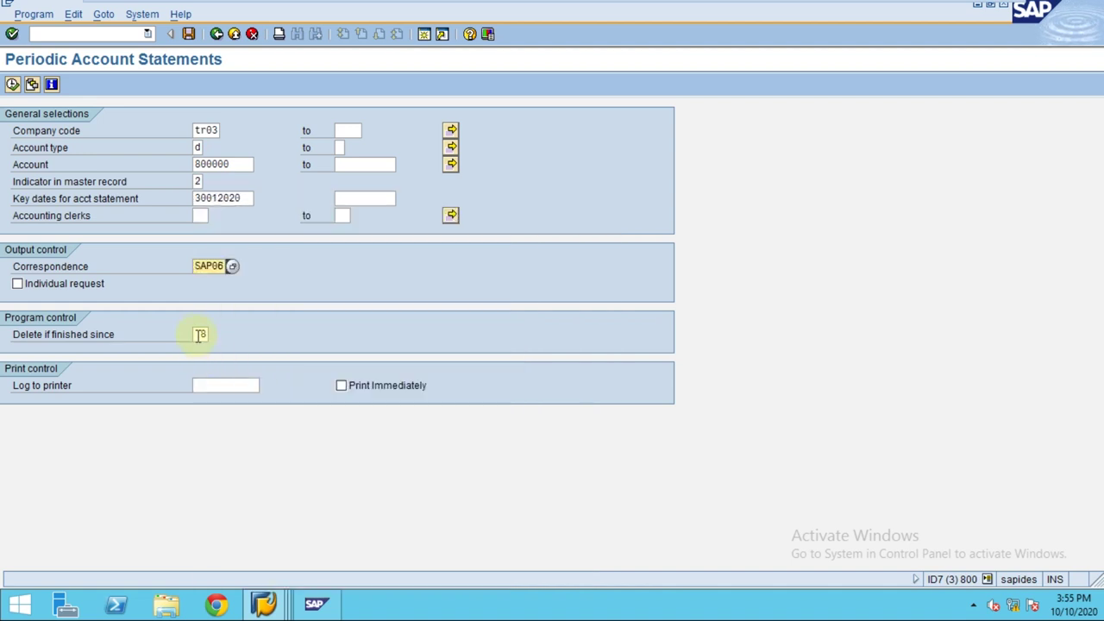
Set the log printer to LP01 and execute the periodic account statement request
{"action": "left_click", "coordinate": [200, 336]}
{"action": "left_click", "coordinate": [210, 384]}
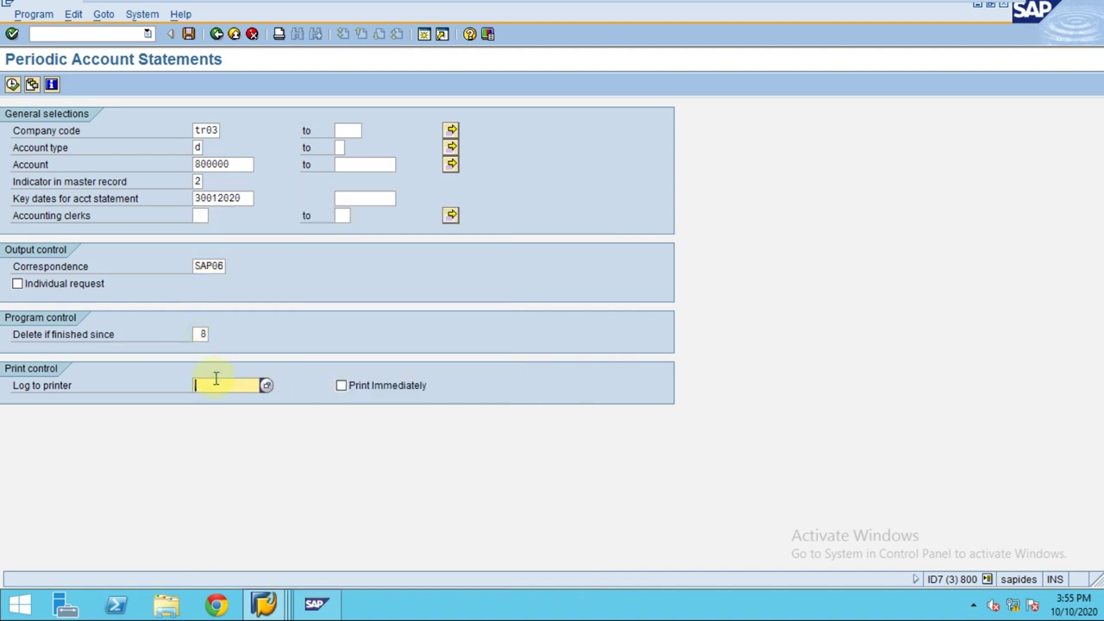
{"action": "type", "text": "LP01"}
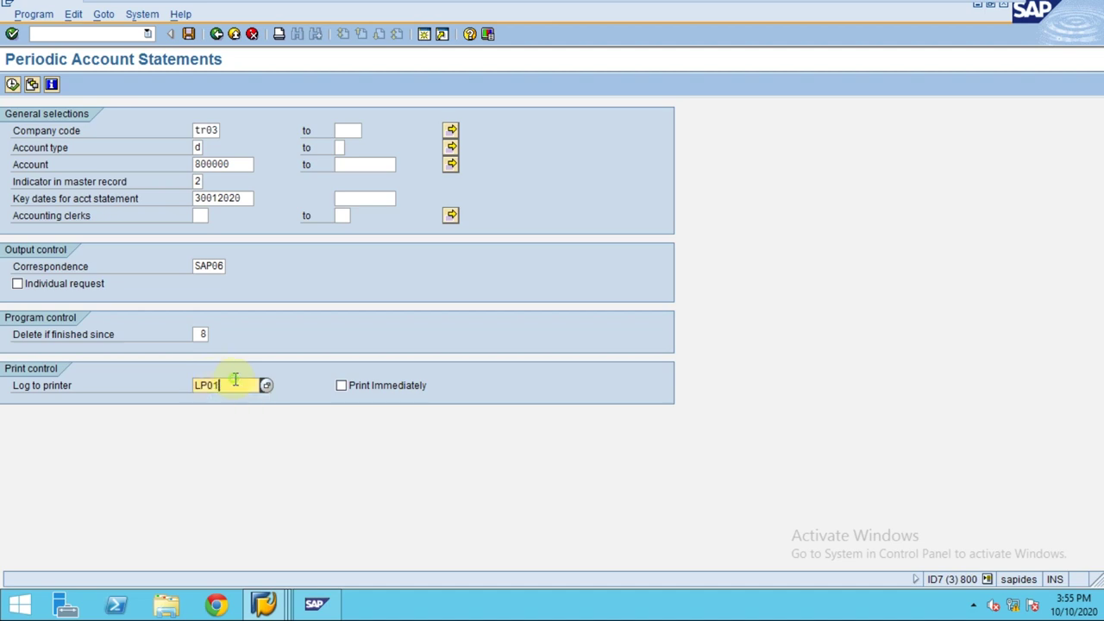
{"action": "left_click", "coordinate": [12, 85]}
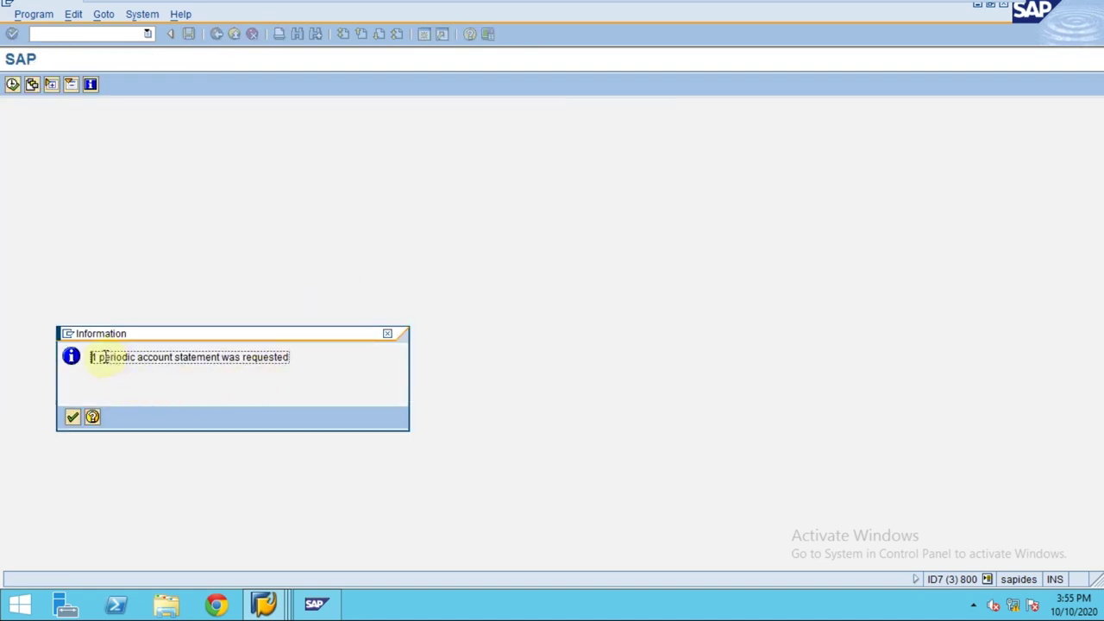
{"action": "left_click_drag", "start_coordinate": [91, 357], "coordinate": [286, 359]}
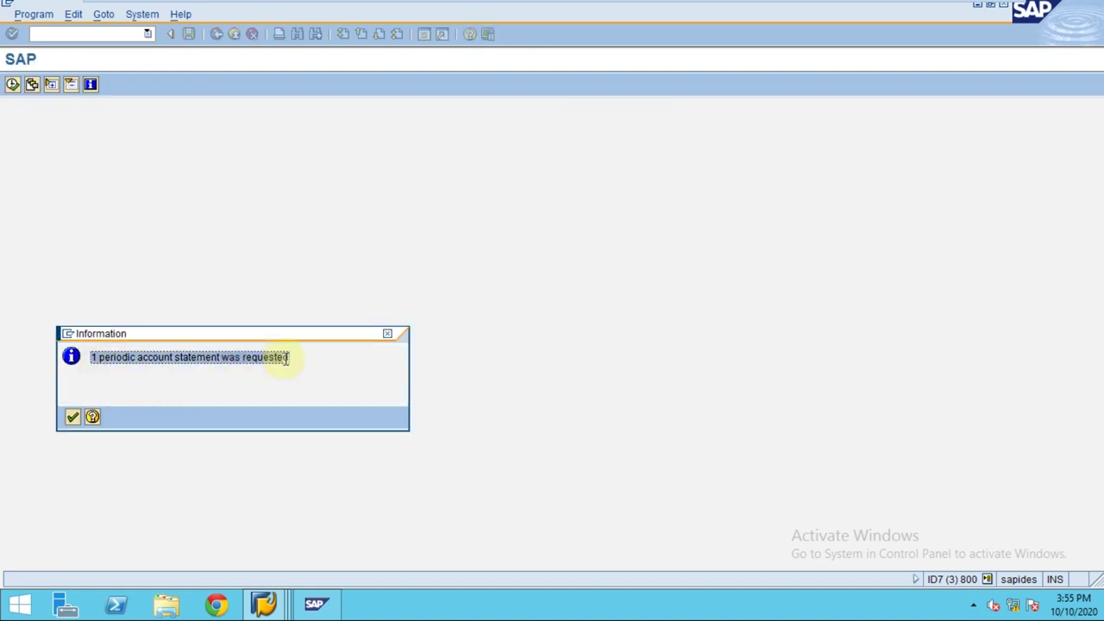
Acknowledge the information messages about the periodic account statement and confirm issuing the selected correspondence request
{"action": "left_click", "coordinate": [72, 419]}
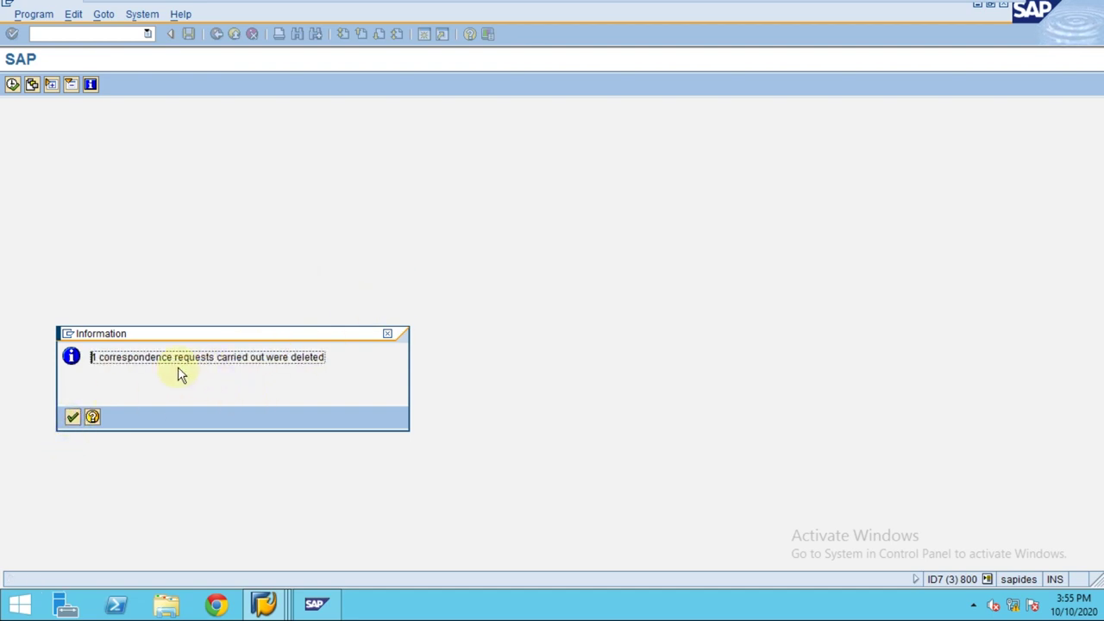
{"action": "left_click_drag", "start_coordinate": [102, 357], "coordinate": [328, 357]}
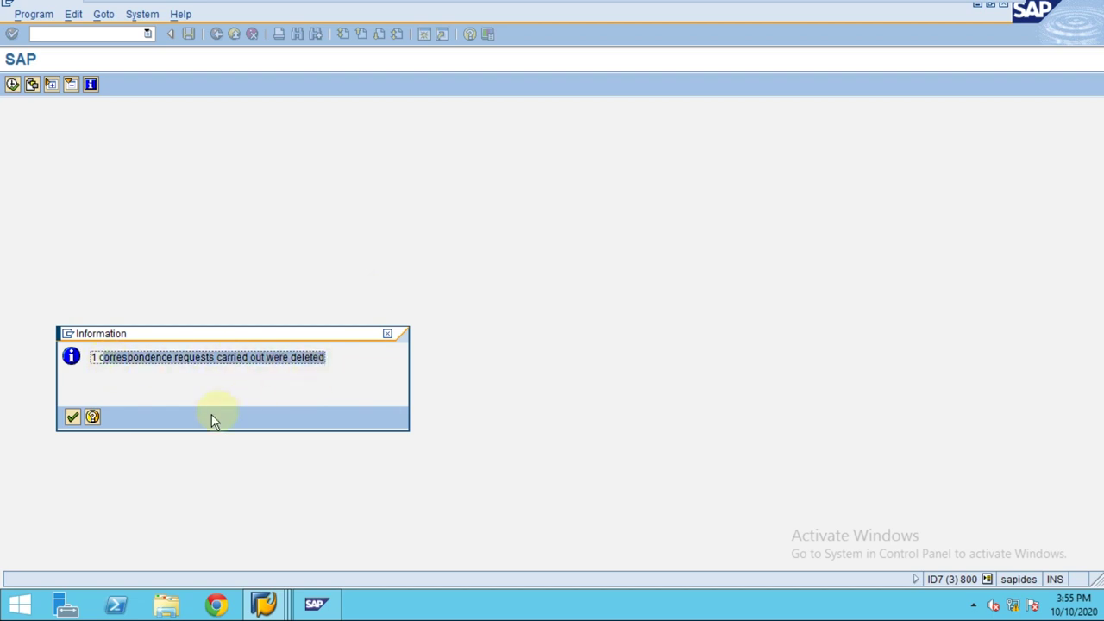
{"action": "left_click", "coordinate": [72, 419]}
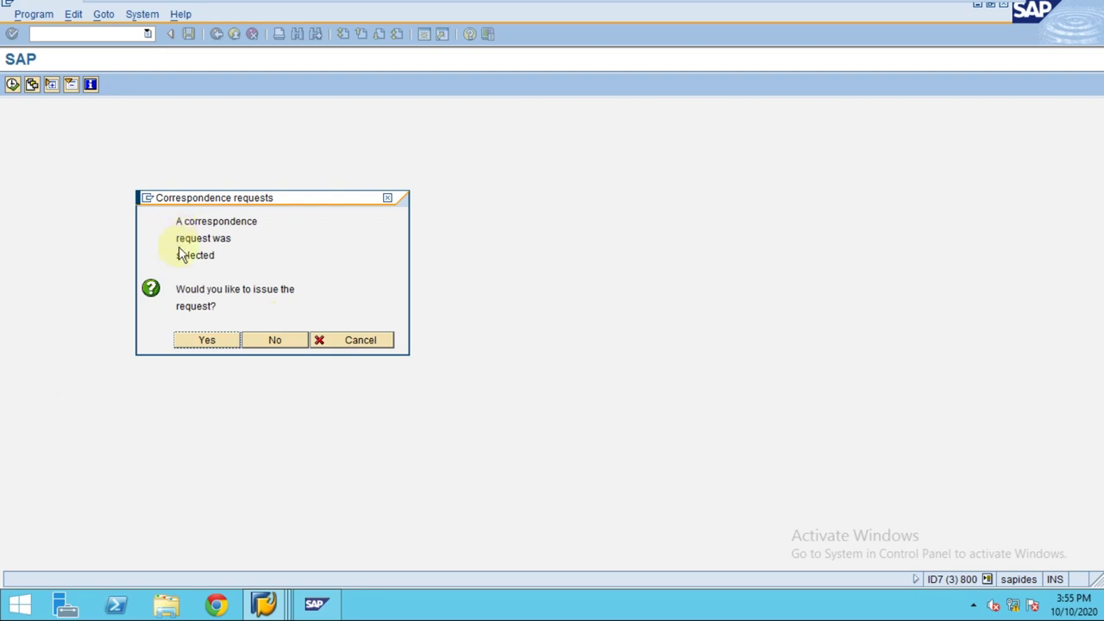
{"action": "left_click_drag", "start_coordinate": [178, 250], "coordinate": [222, 250]}
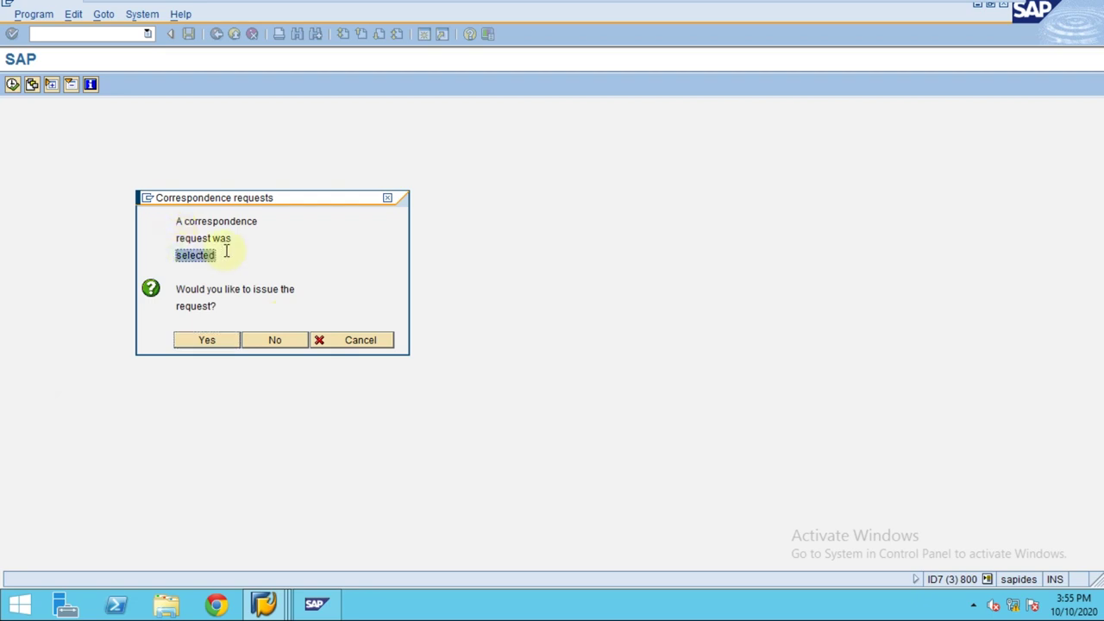
{"action": "left_click", "coordinate": [208, 340]}
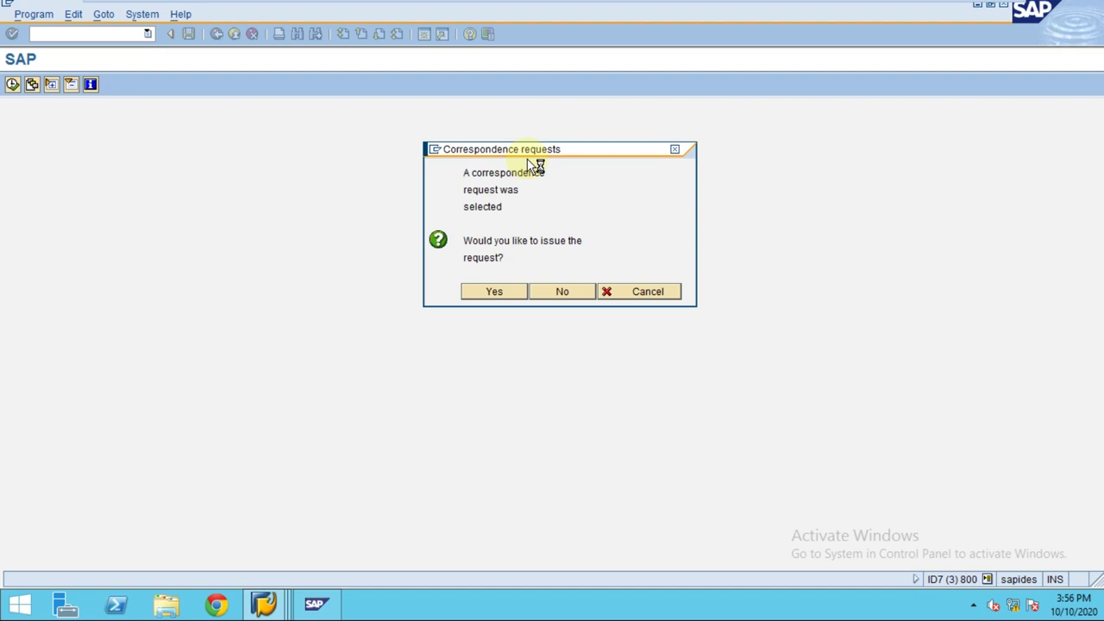
{"action": "left_click", "coordinate": [494, 291]}
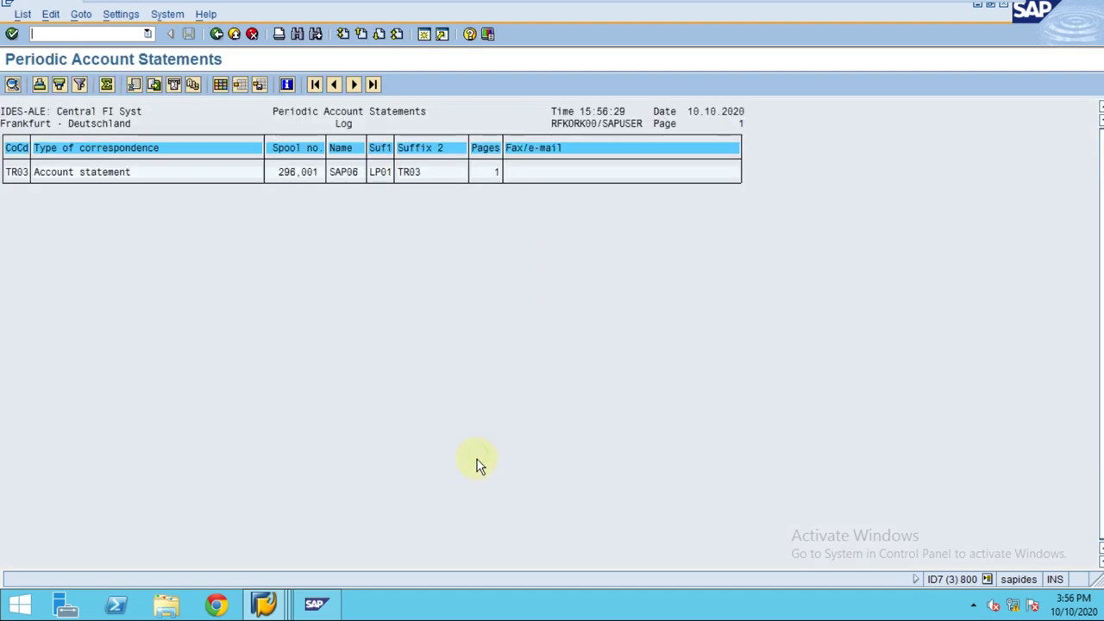
Try to open the own spool requests from the periodic account statements log
{"action": "left_click", "coordinate": [301, 174]}
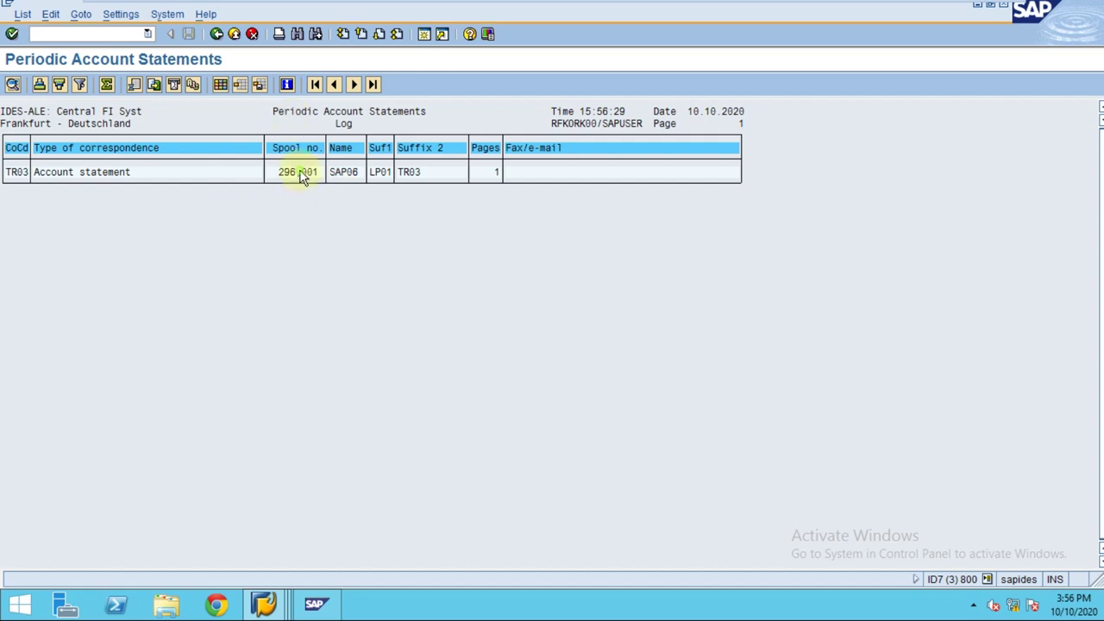
{"action": "left_click", "coordinate": [179, 173]}
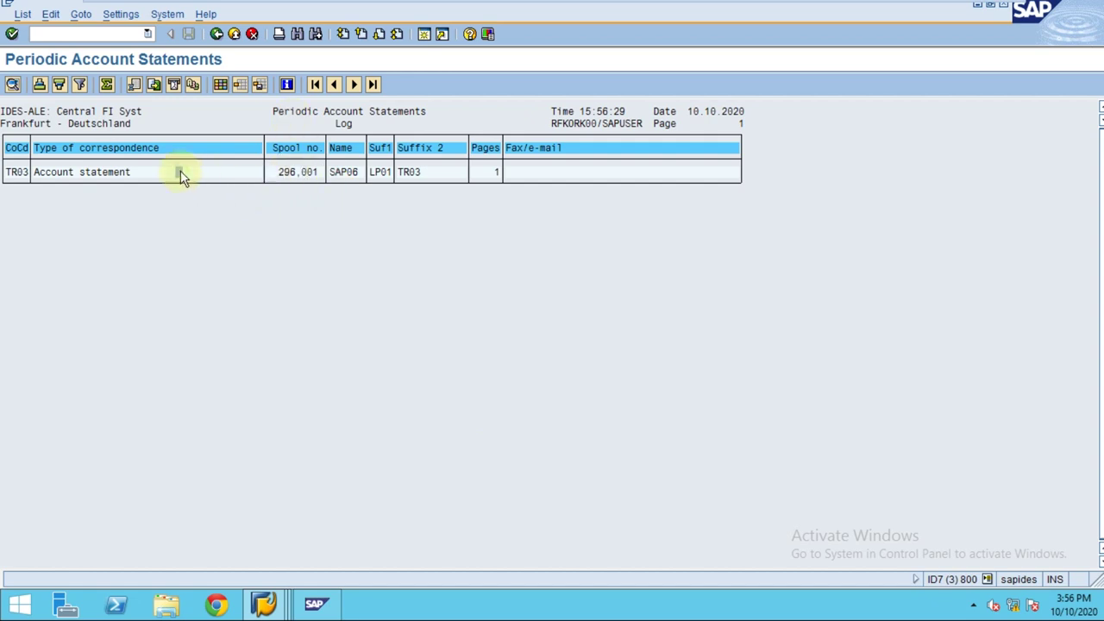
{"action": "left_click", "coordinate": [167, 15]}
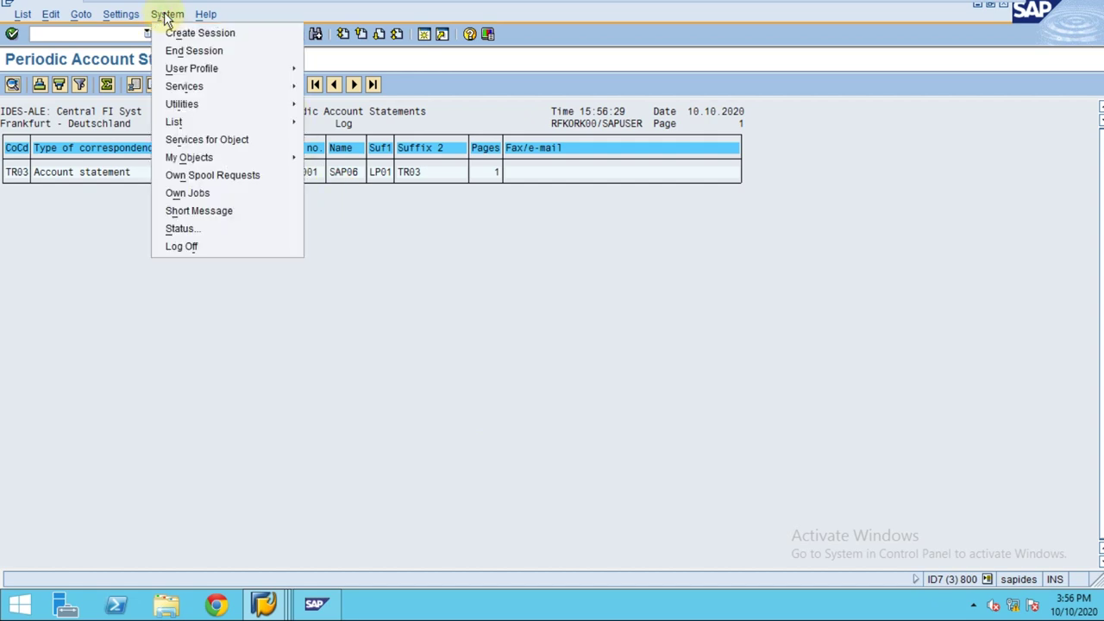
{"action": "left_click", "coordinate": [186, 176]}
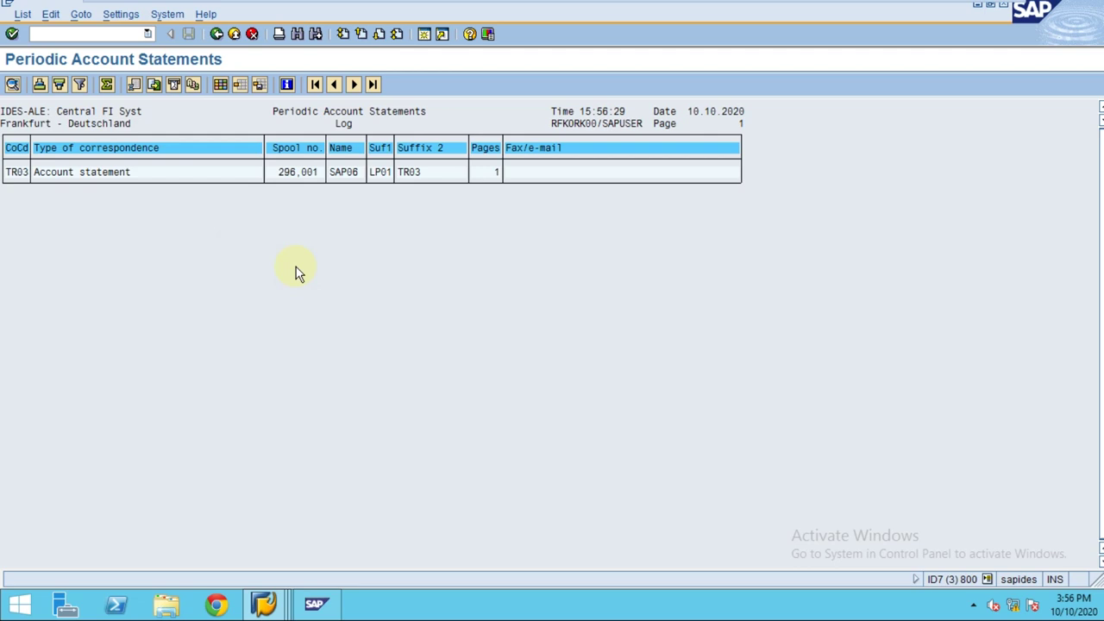
{"action": "left_click", "coordinate": [360, 278]}
{"action": "left_click", "coordinate": [418, 175]}
{"action": "left_click", "coordinate": [313, 602]}
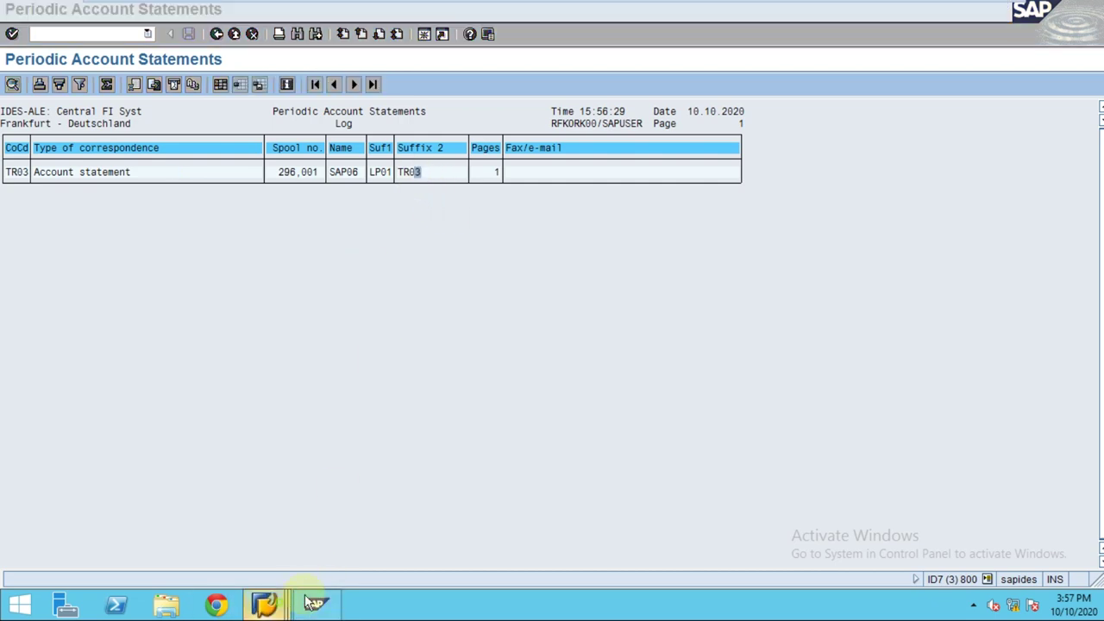
{"action": "left_click", "coordinate": [427, 395]}
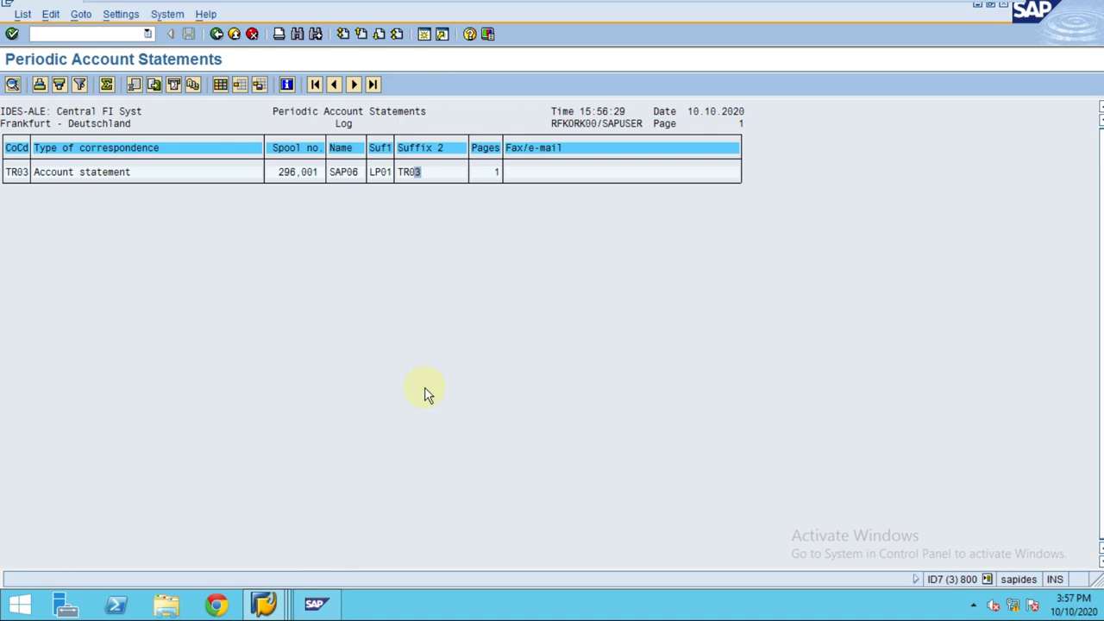
{"action": "left_click", "coordinate": [263, 604]}
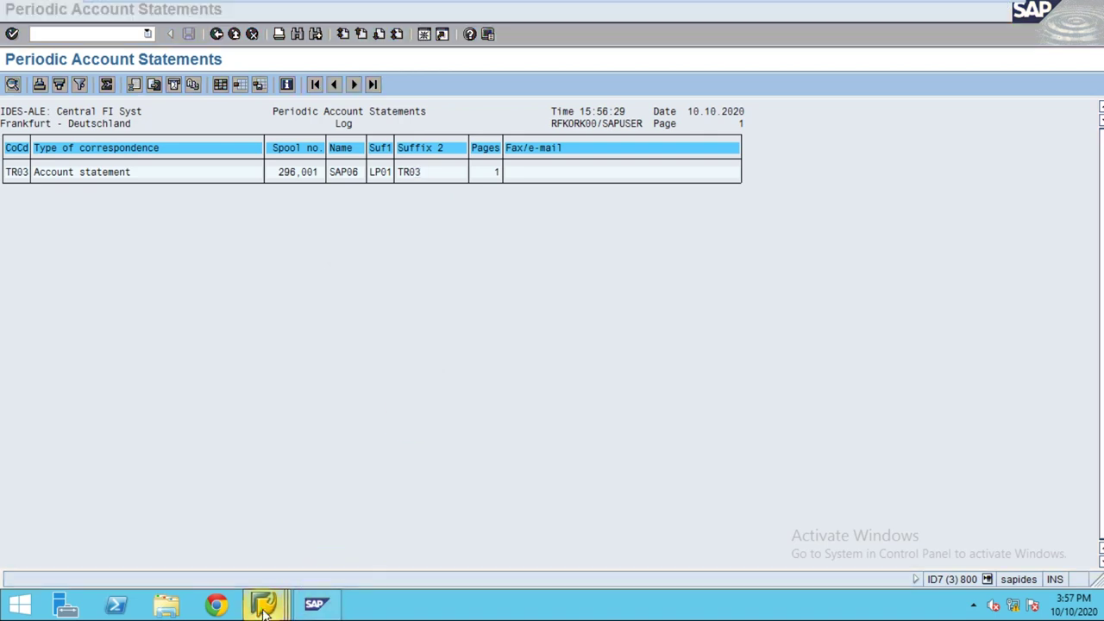
{"action": "left_click", "coordinate": [496, 410]}
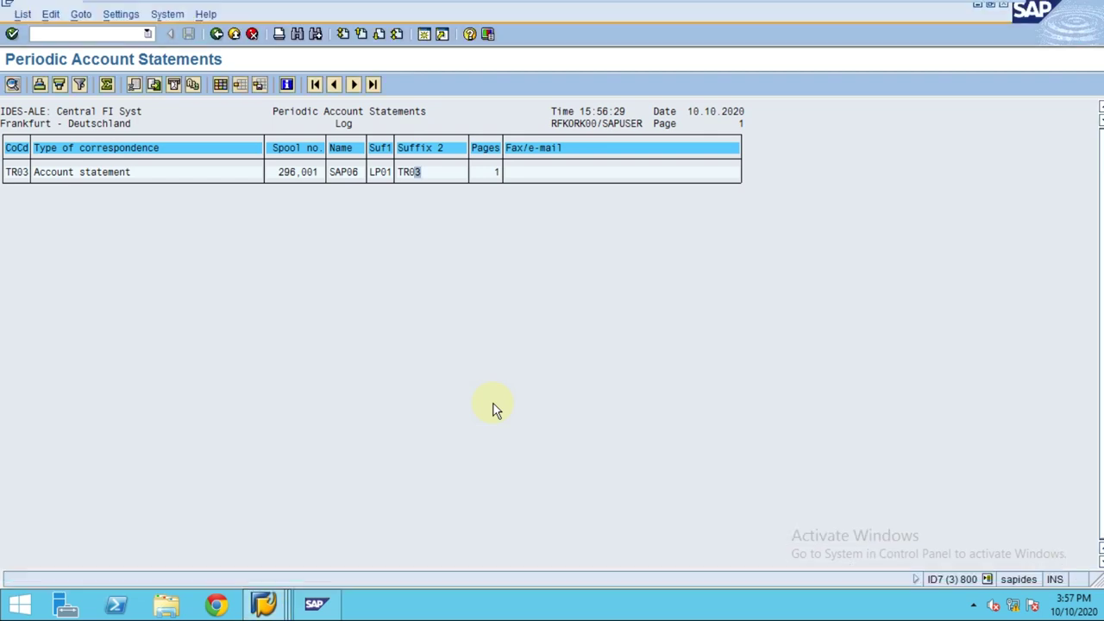
{"action": "left_click", "coordinate": [263, 604]}
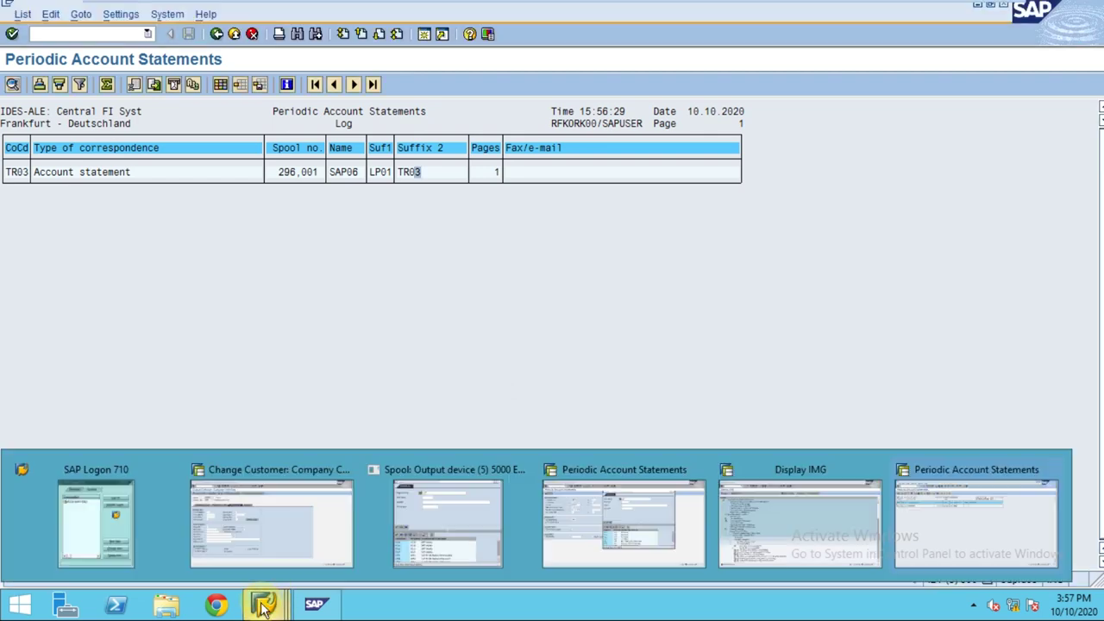
{"action": "left_click", "coordinate": [942, 503]}
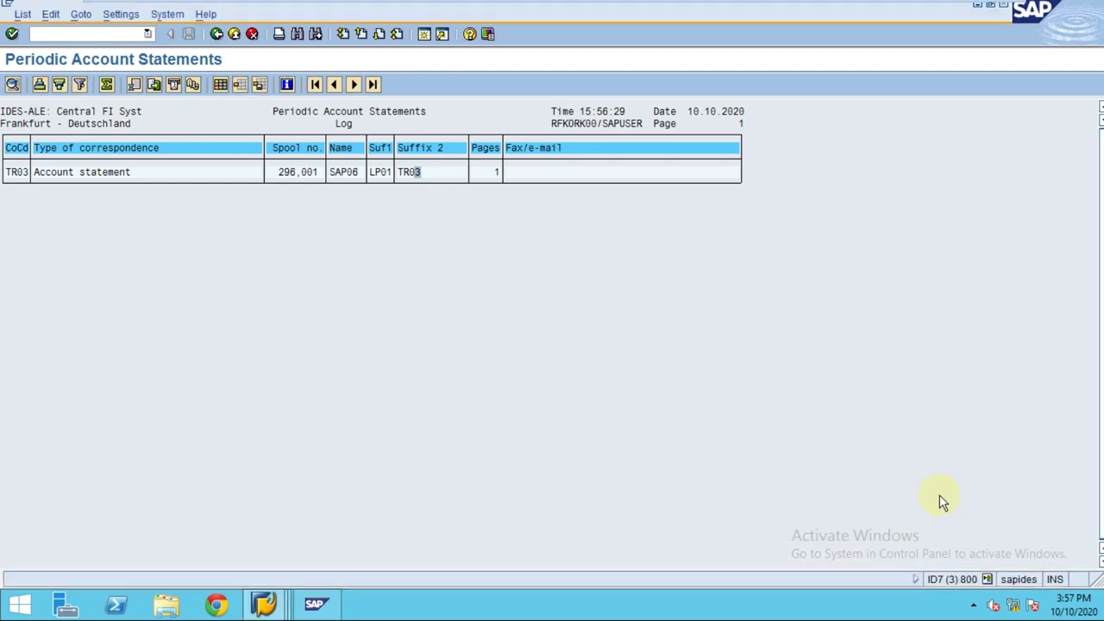
{"action": "left_click", "coordinate": [231, 175]}
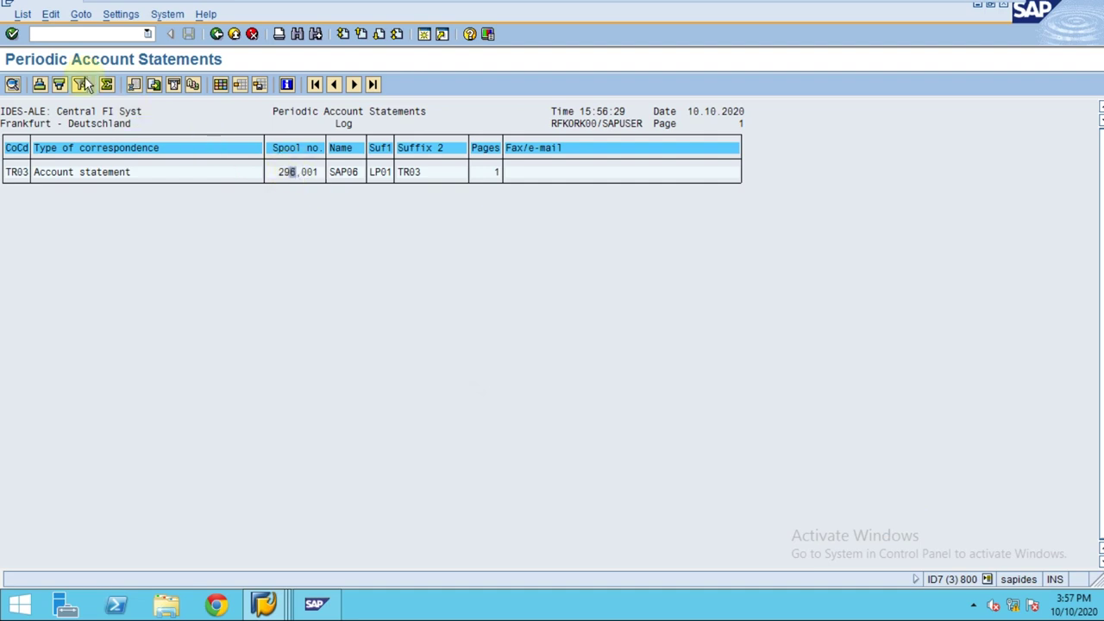
Try to open transaction SP01 in a new session from the account statement log
{"action": "left_click", "coordinate": [65, 34]}
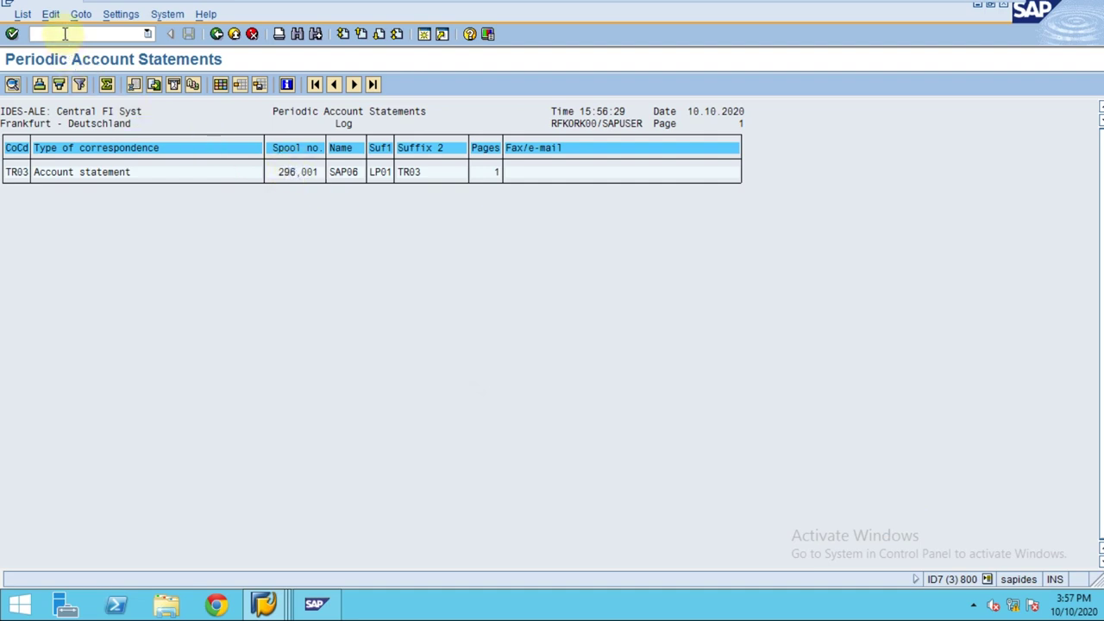
{"action": "type", "text": "/osp01"}
{"action": "key", "text": "Return"}
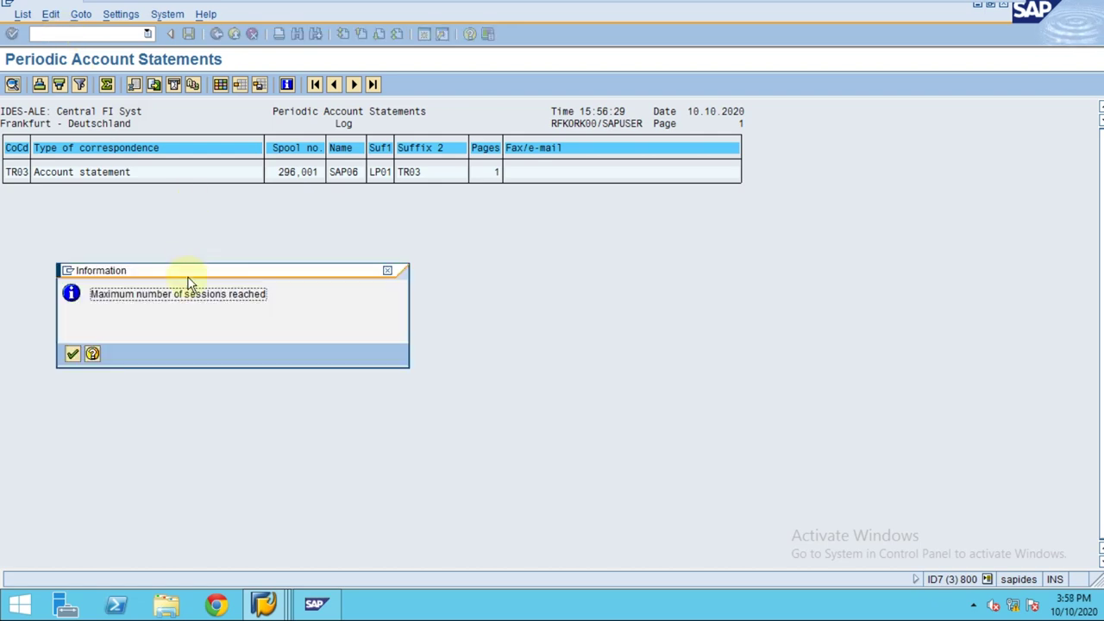
{"action": "left_click", "coordinate": [73, 353]}
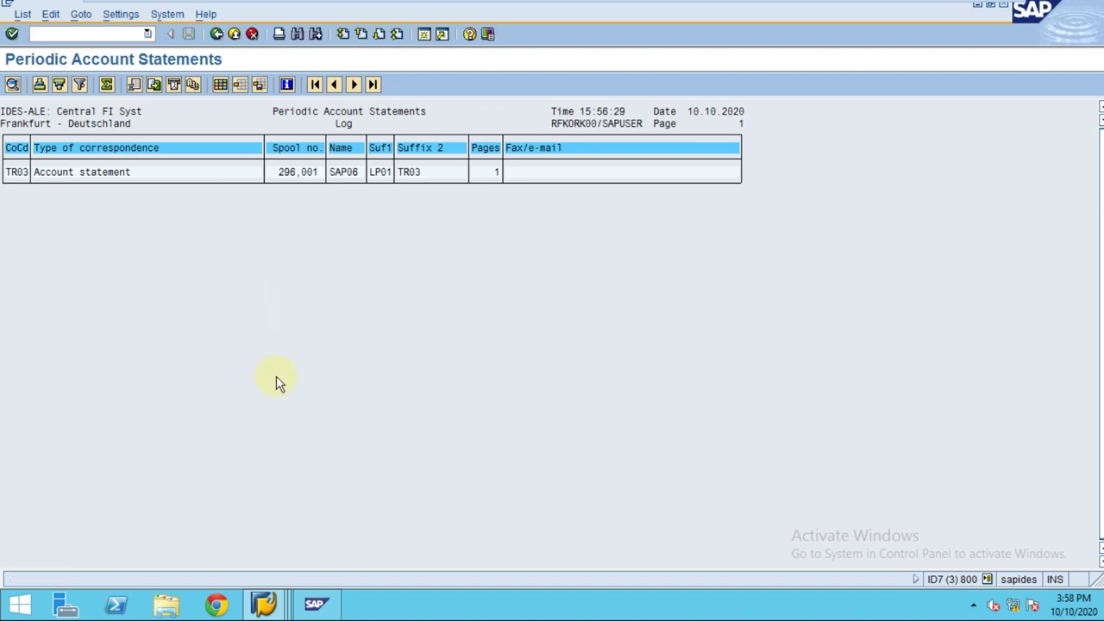
{"action": "left_click", "coordinate": [311, 605]}
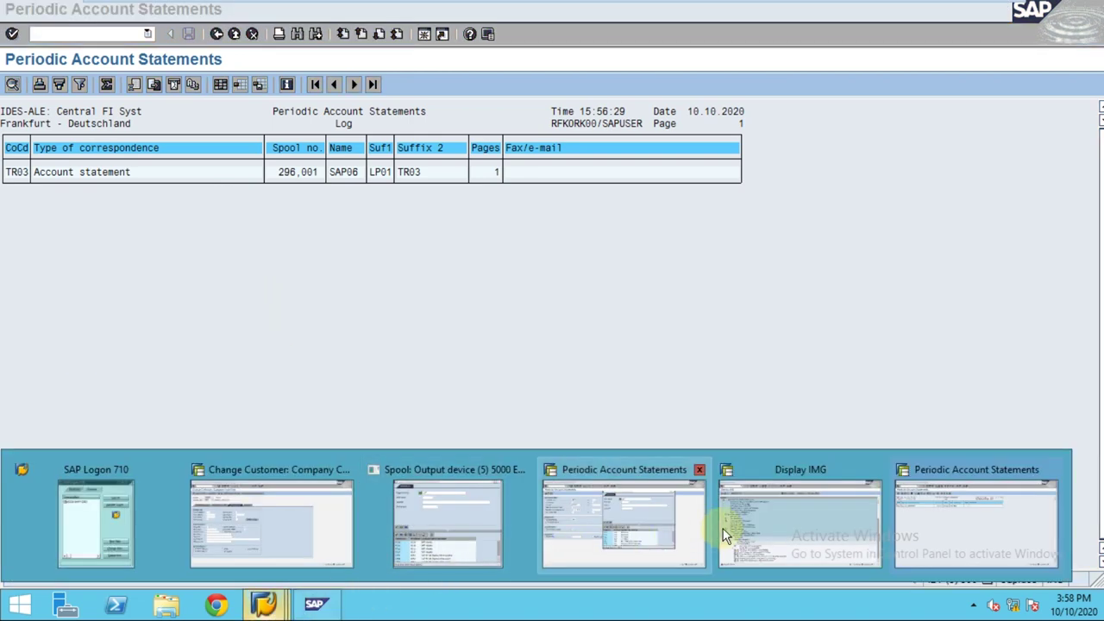
{"action": "left_click", "coordinate": [933, 512]}
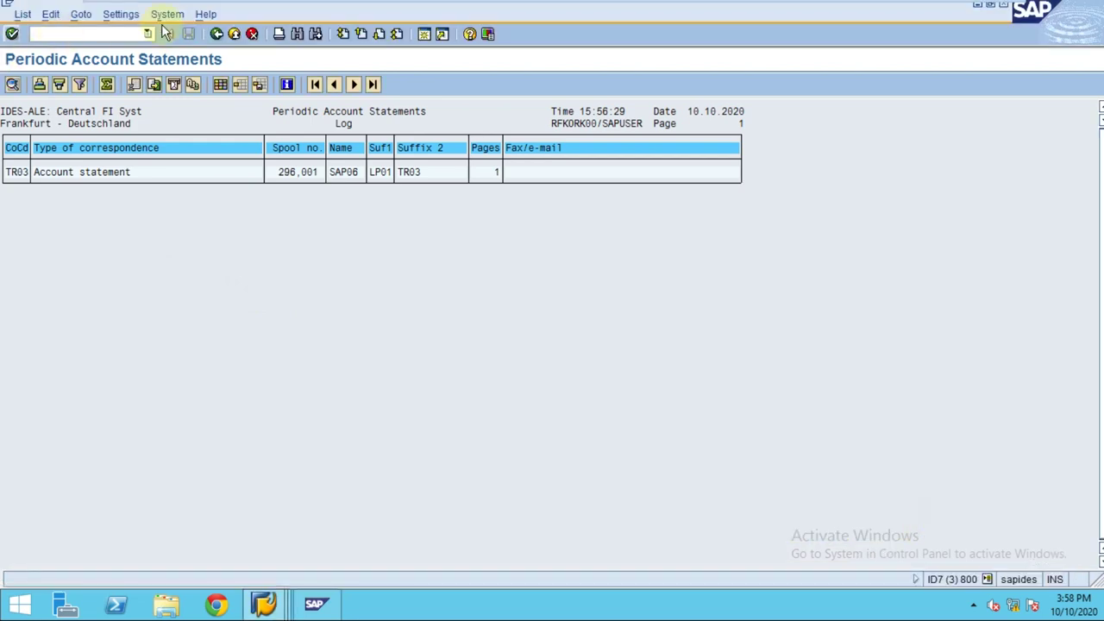
Leave the periodic account statements, start transaction SP01 and list the spool requests with the default selection criteria
{"action": "left_click", "coordinate": [218, 34]}
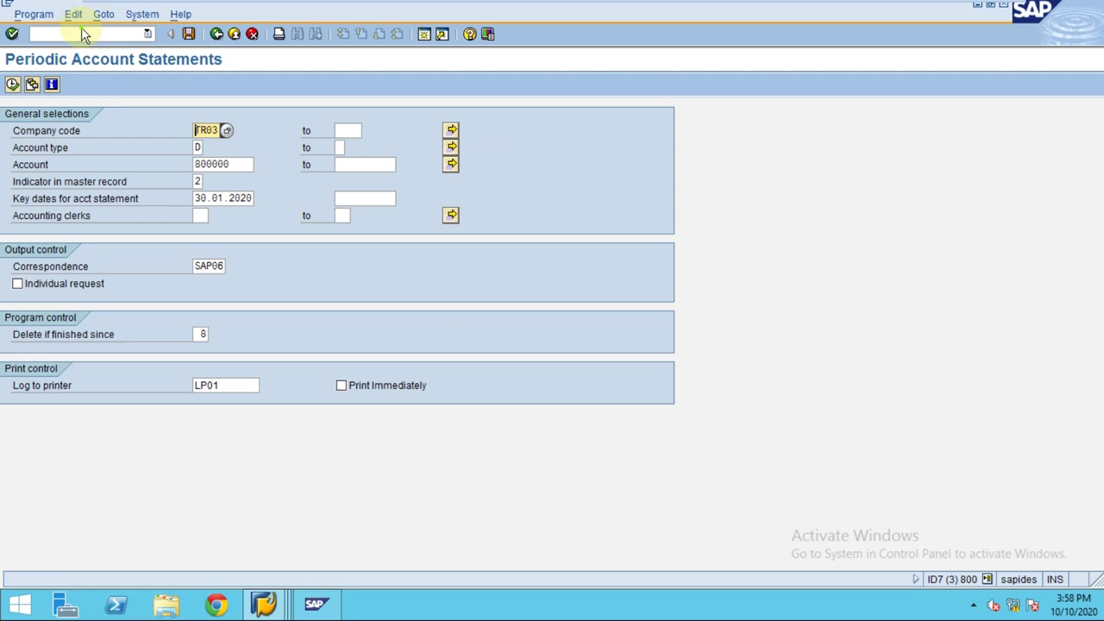
{"action": "left_click", "coordinate": [82, 32]}
{"action": "left_click", "coordinate": [213, 35]}
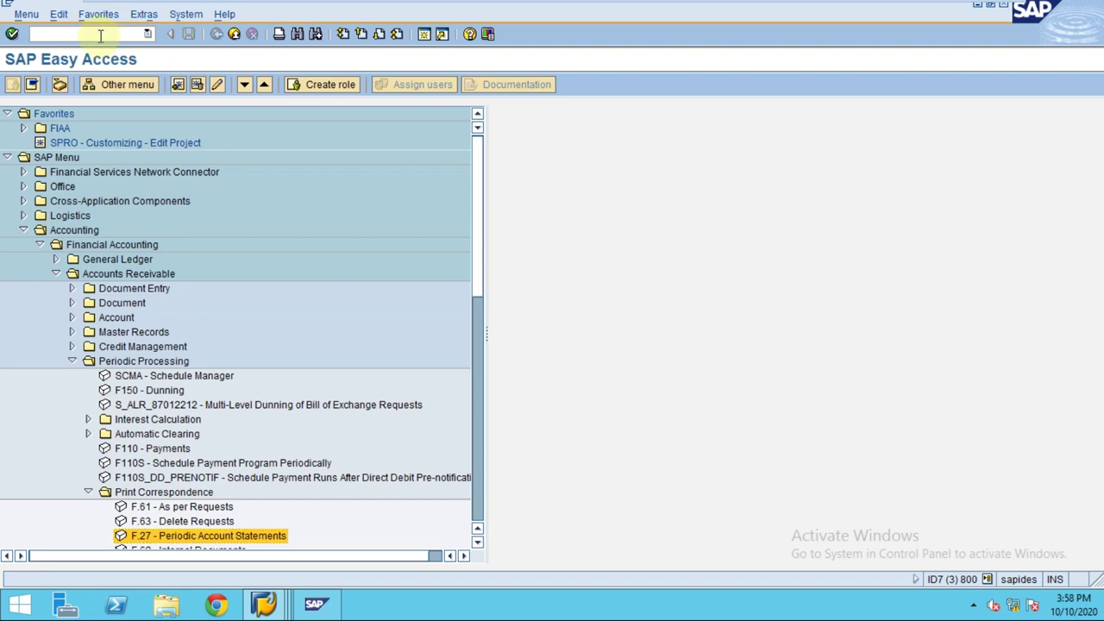
{"action": "left_click", "coordinate": [100, 36]}
{"action": "type", "text": "sp01"}
{"action": "key", "text": "Return"}
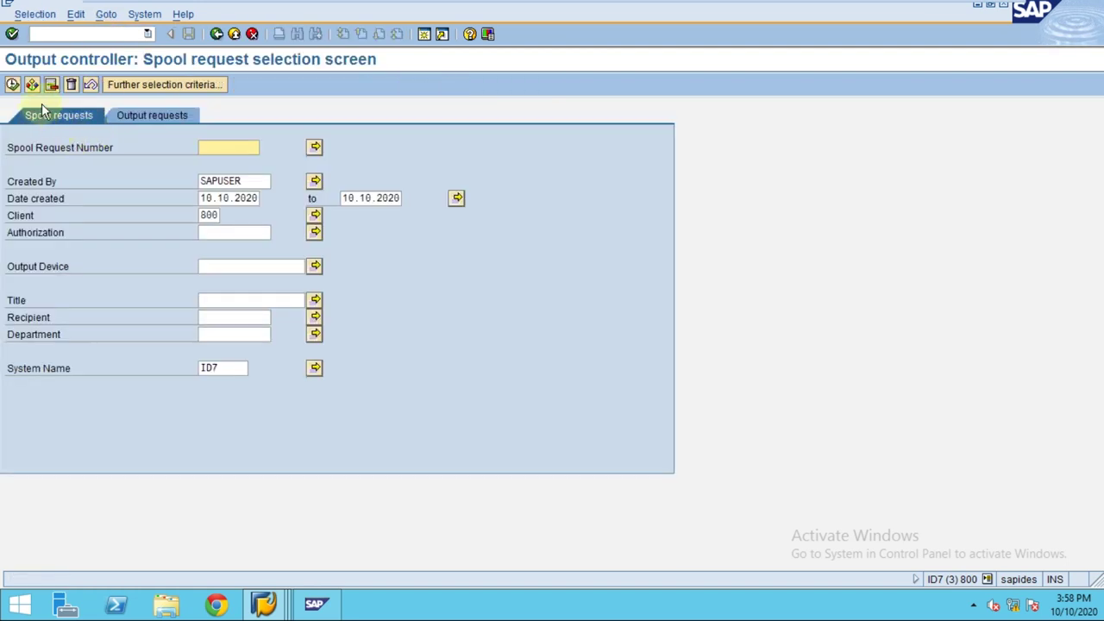
{"action": "left_click", "coordinate": [12, 84]}
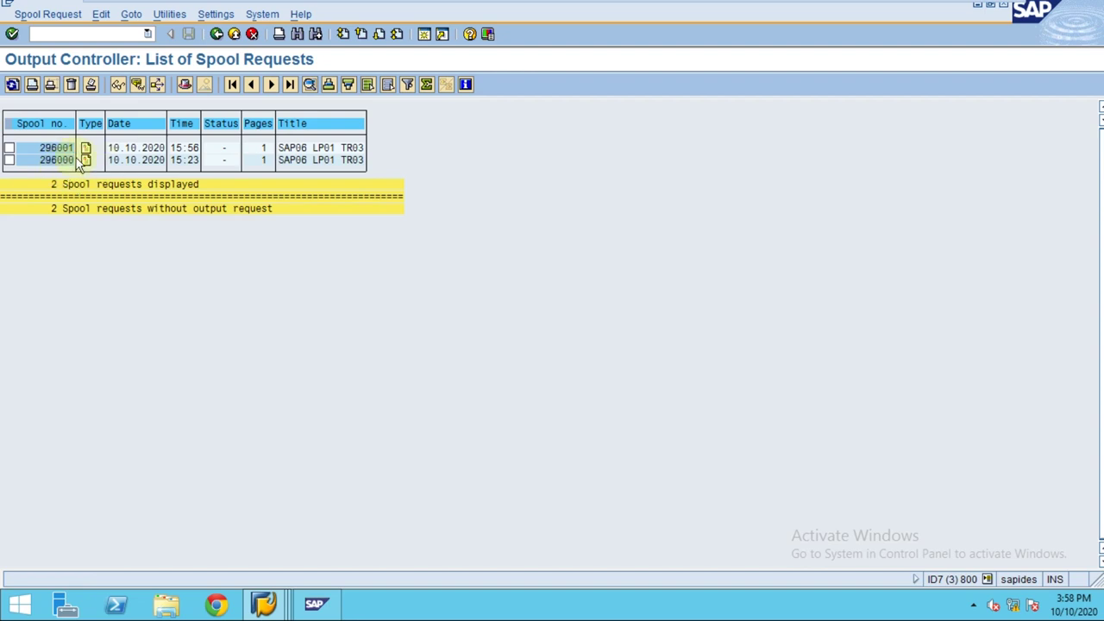
Display the contents of spool request 296001, review the account statement down to its final balance and return to SAP Easy Access
{"action": "left_click", "coordinate": [9, 147]}
{"action": "left_click", "coordinate": [8, 148]}
{"action": "left_click", "coordinate": [87, 148]}
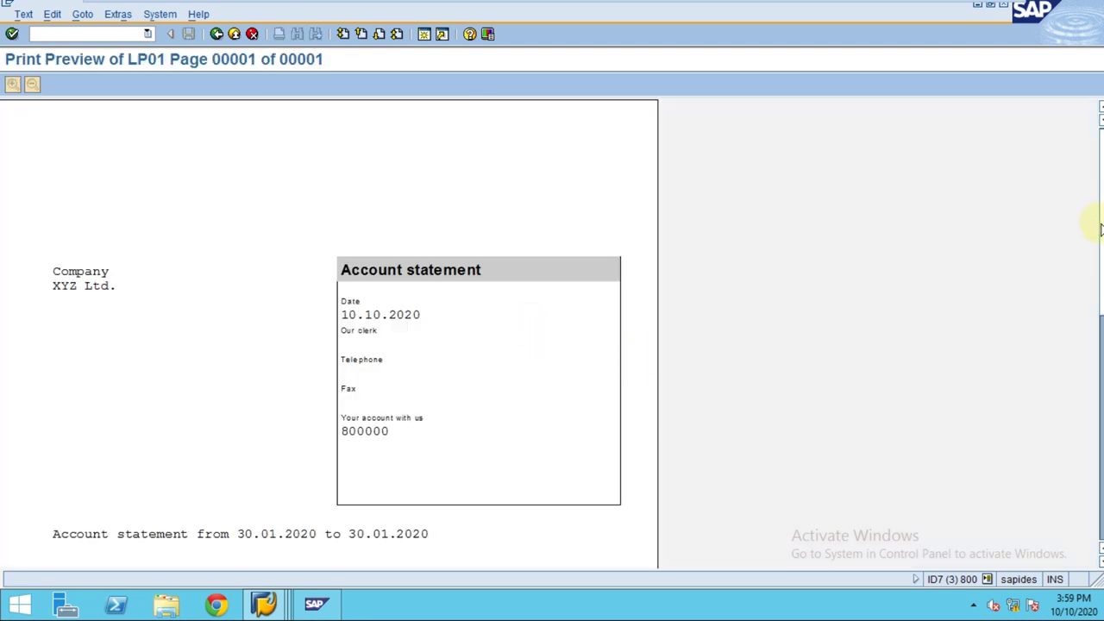
{"action": "scroll", "coordinate": [1101, 228], "scroll_direction": "down", "scroll_amount": 5}
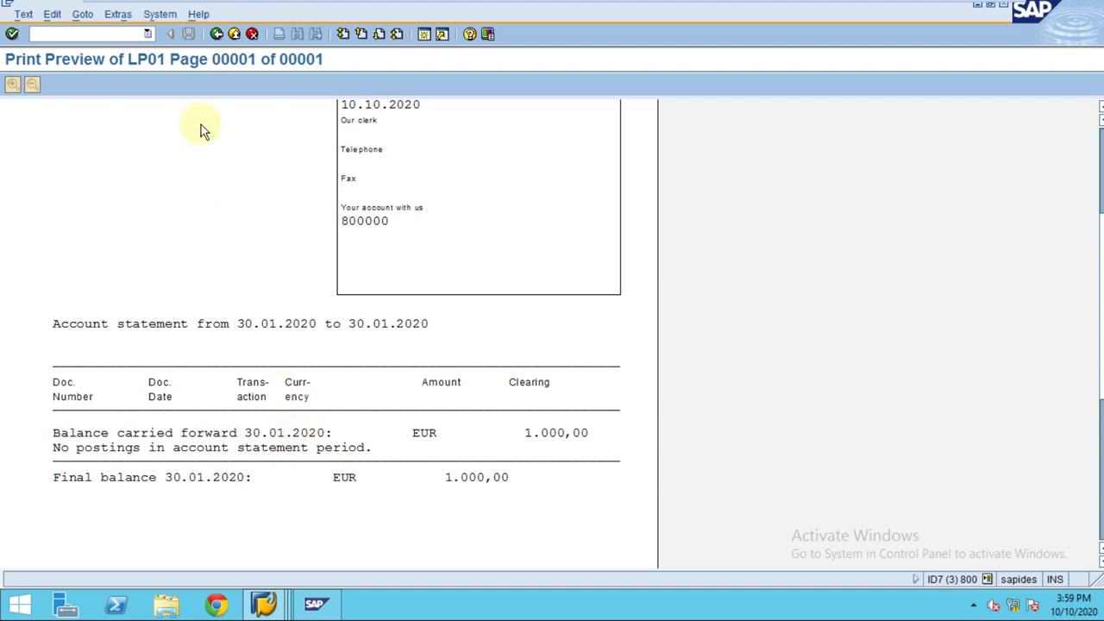
{"action": "left_click", "coordinate": [216, 33]}
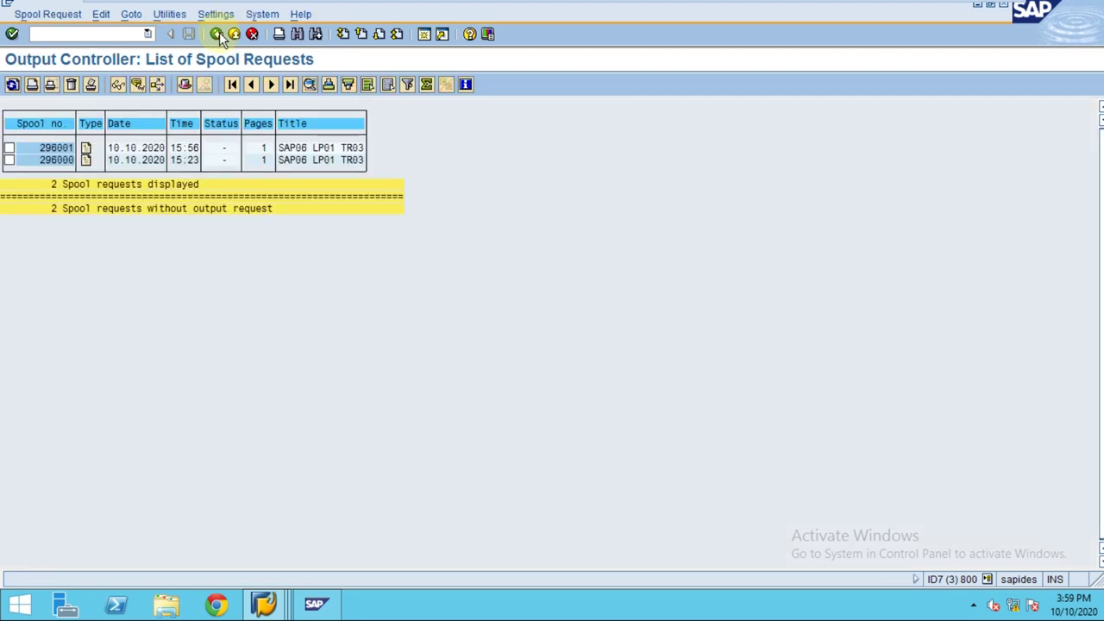
{"action": "left_click", "coordinate": [217, 33]}
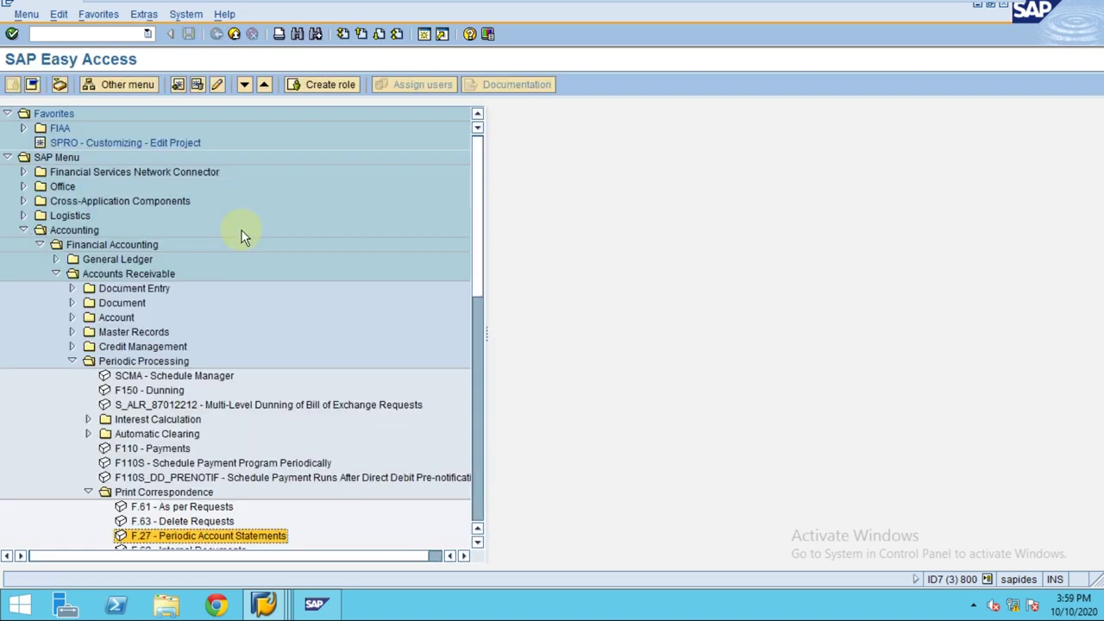
Open F.27, Periodic Account Statements, from the Print Correspondence folder again
{"action": "scroll", "coordinate": [203, 503], "scroll_direction": "down", "scroll_amount": 1}
{"action": "left_click", "coordinate": [194, 493]}
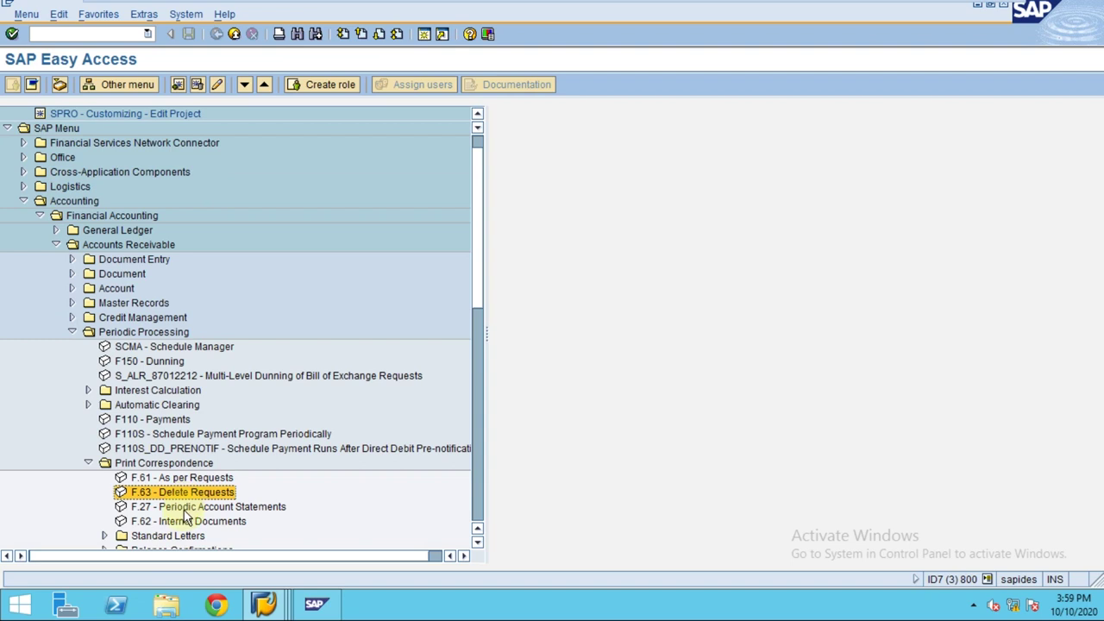
{"action": "left_click", "coordinate": [189, 508]}
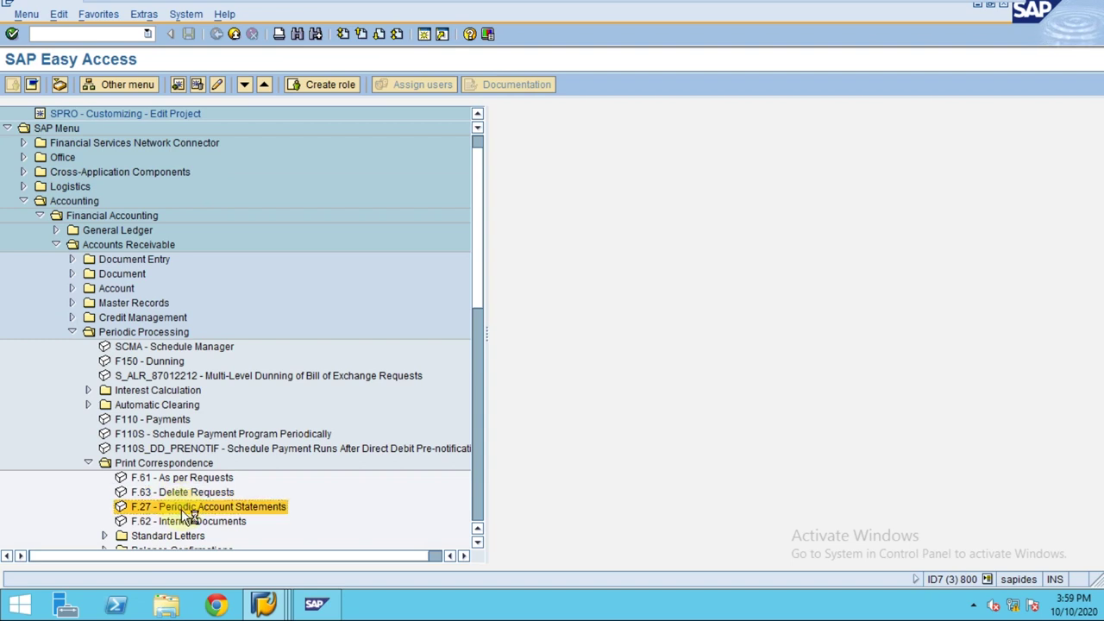
{"action": "double_click", "coordinate": [189, 512]}
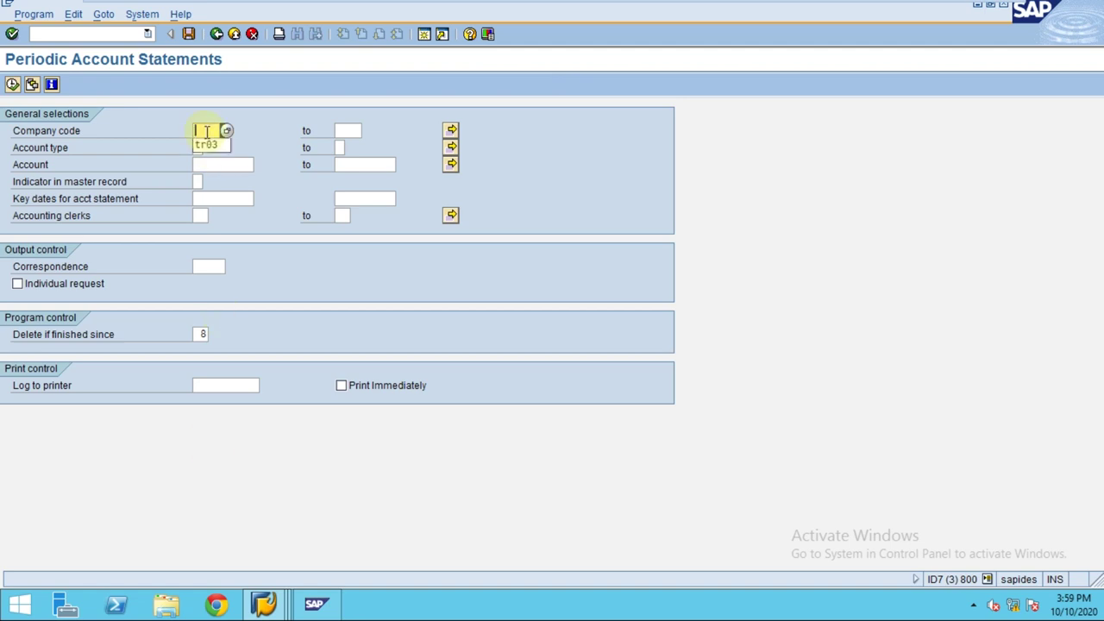
Enter company code TR03, account type D, the customer's account number and master record indicator 2 for the periodic account statements
{"action": "left_click", "coordinate": [207, 144]}
{"action": "left_click", "coordinate": [207, 148]}
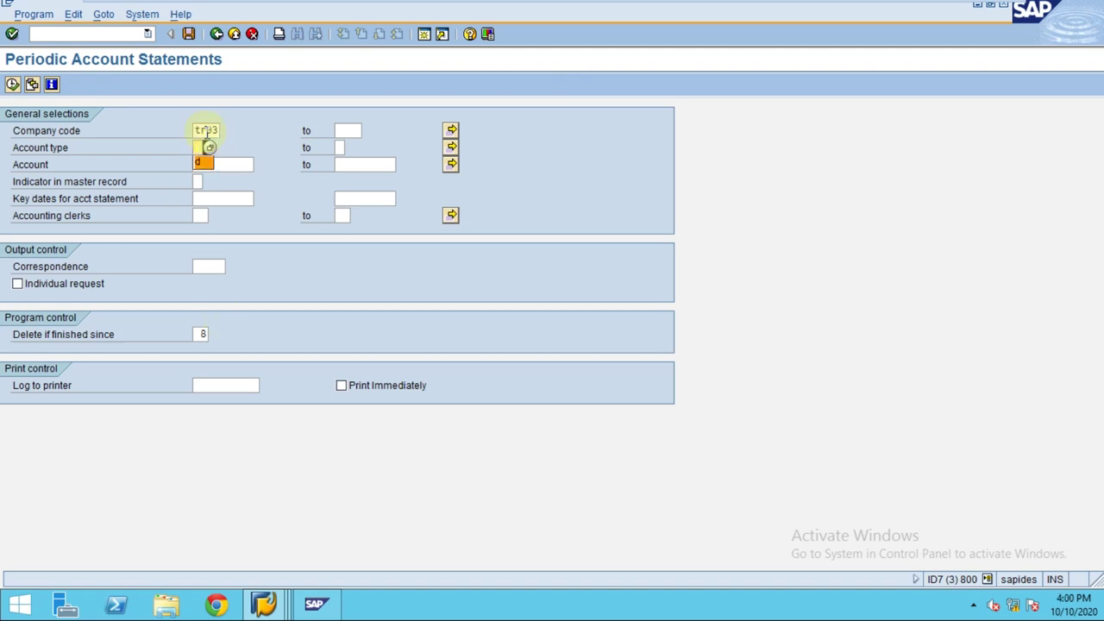
{"action": "key", "text": "Tab"}
{"action": "key", "text": "Down"}
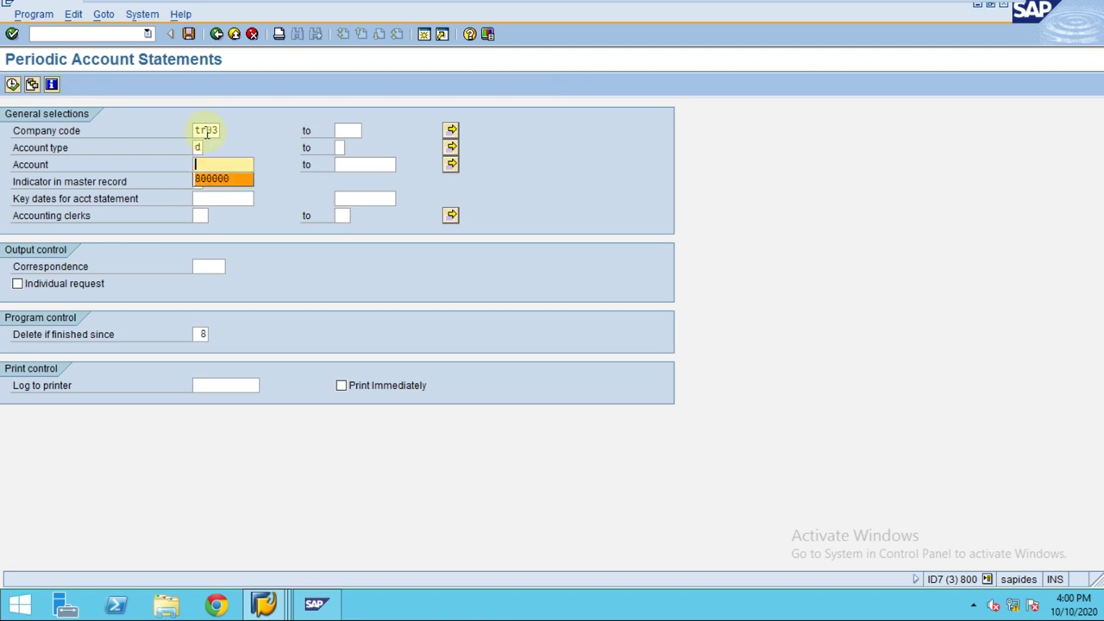
{"action": "key", "text": "Tab"}
{"action": "type", "text": "2"}
{"action": "key", "text": "Tab"}
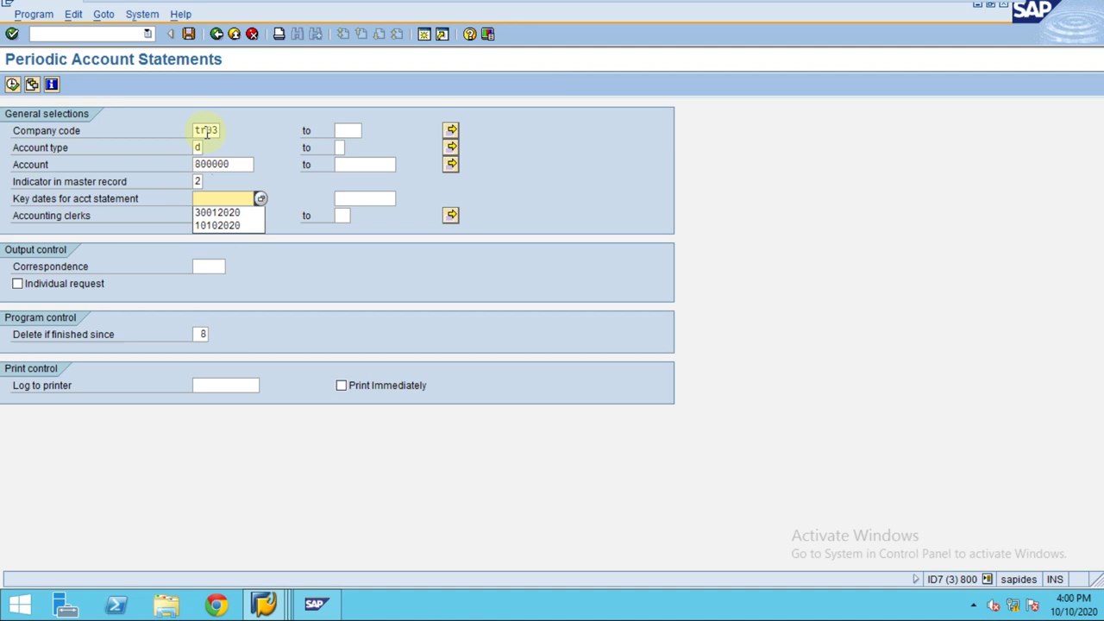
Set the key dates for the account statement from 01.01.2020 to 30.01.2020
{"action": "type", "text": "0101"}
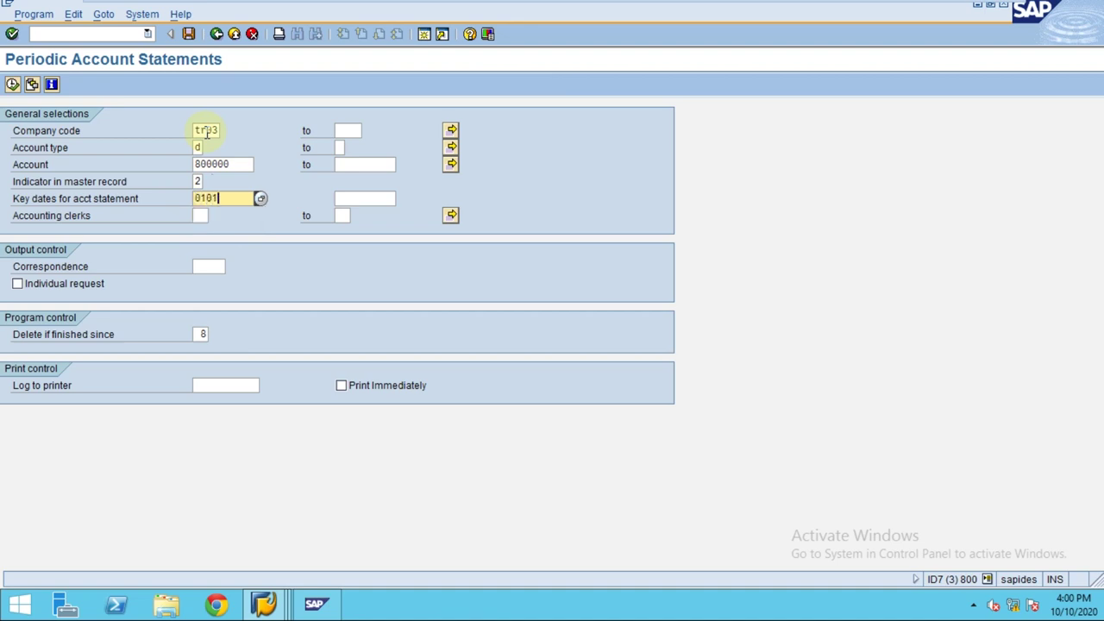
{"action": "type", "text": "2020"}
{"action": "key", "text": "Tab"}
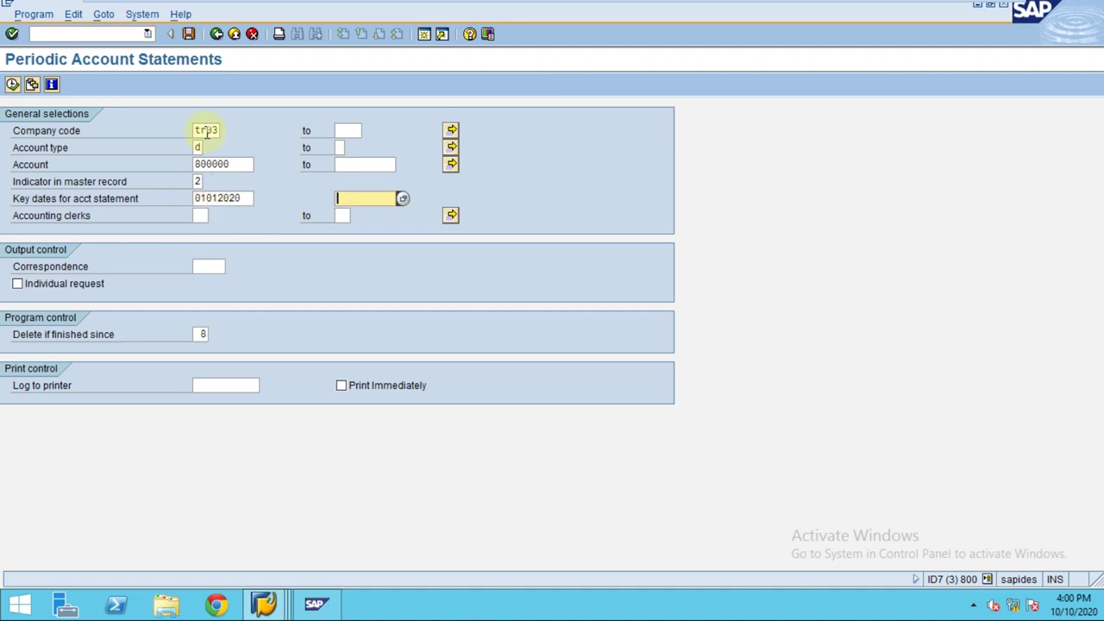
{"action": "type", "text": "30012020"}
{"action": "left_click", "coordinate": [213, 198]}
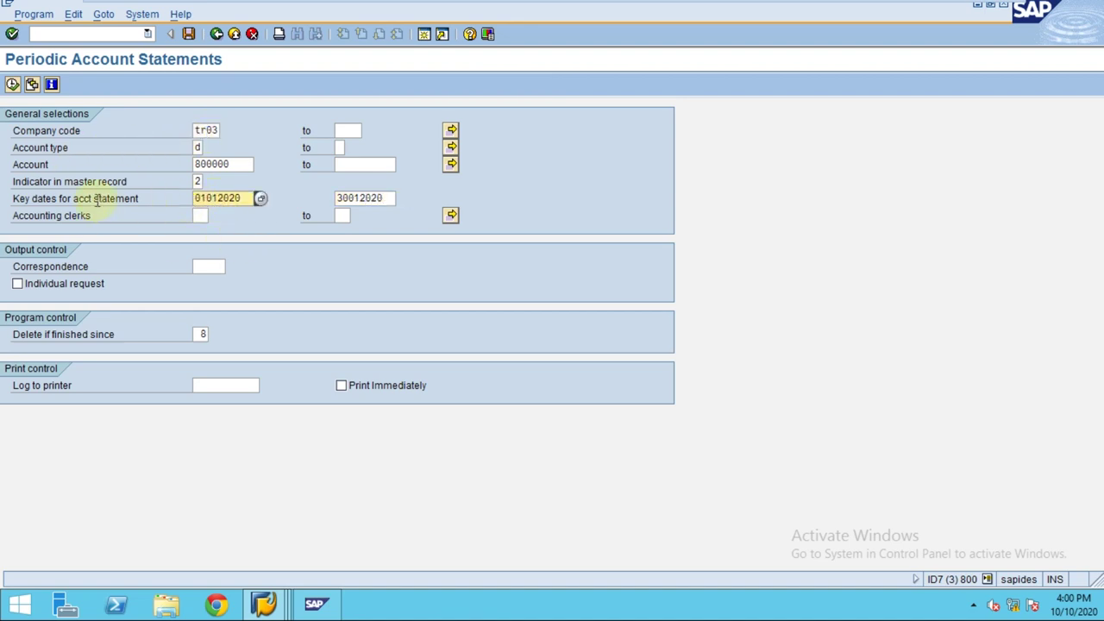
Set the correspondence type to SAP06 and the log printer to LP01, and execute the periodic account statements
{"action": "left_click", "coordinate": [208, 266]}
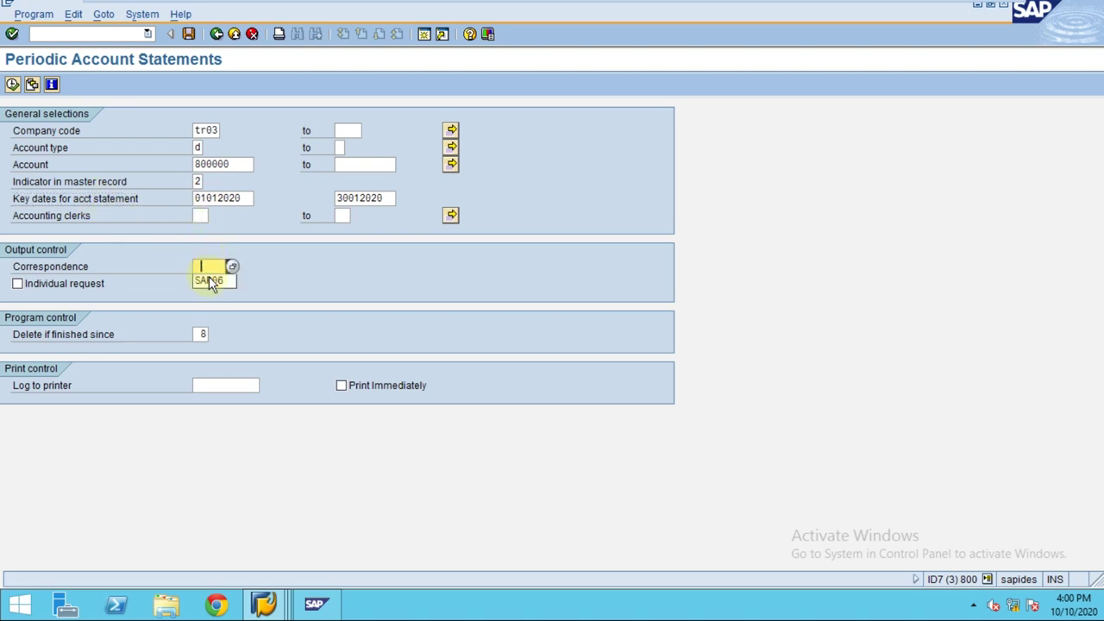
{"action": "left_click", "coordinate": [209, 276]}
{"action": "left_click", "coordinate": [219, 384]}
{"action": "left_click", "coordinate": [219, 399]}
{"action": "key", "text": "Return"}
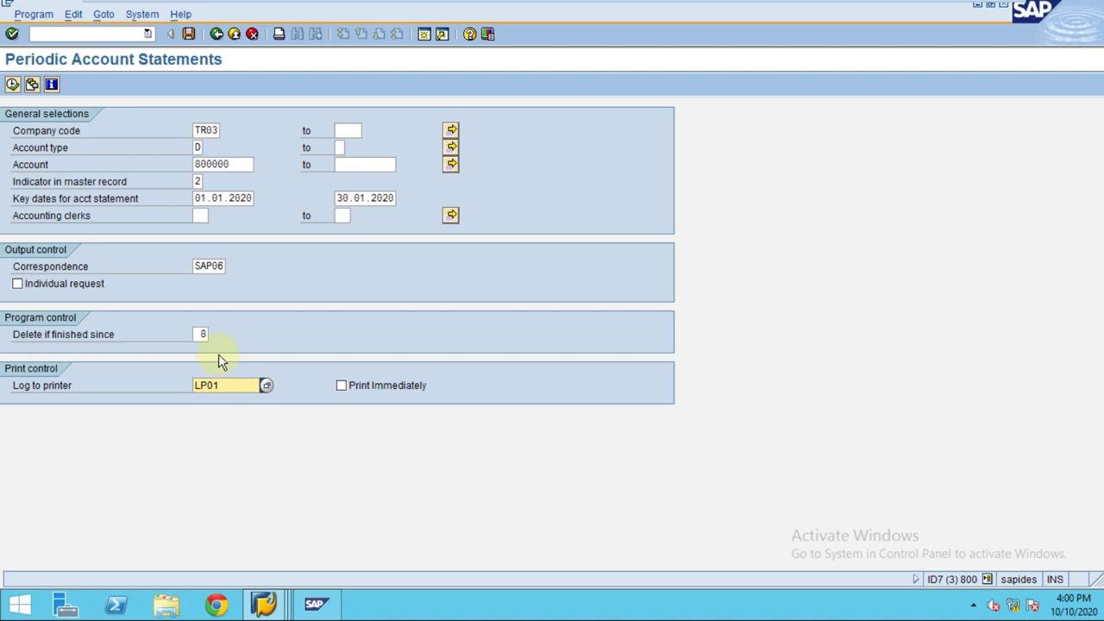
{"action": "left_click", "coordinate": [201, 200]}
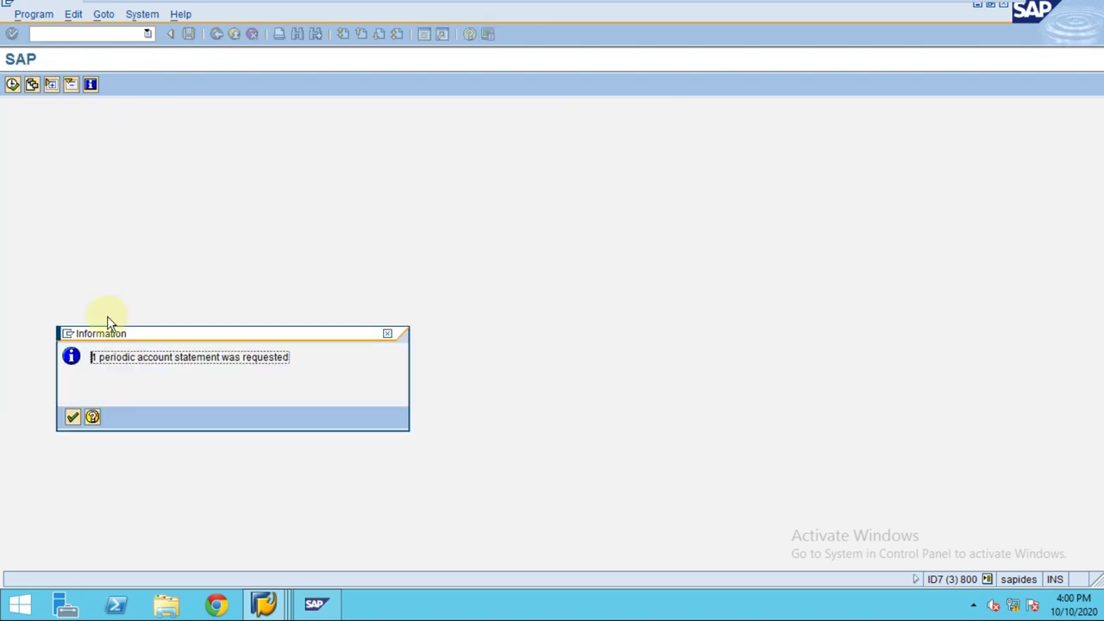
Acknowledge the information message and issue the selected correspondence request to produce the account statement log
{"action": "left_click", "coordinate": [72, 419]}
{"action": "left_click", "coordinate": [222, 340]}
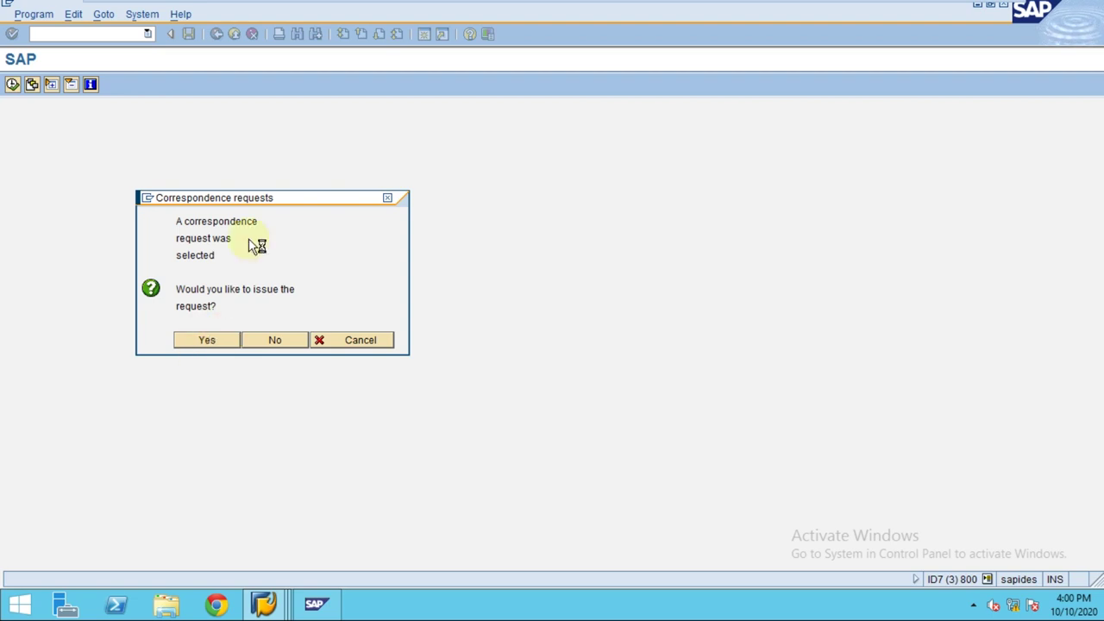
{"action": "left_click_drag", "start_coordinate": [229, 197], "coordinate": [418, 150]}
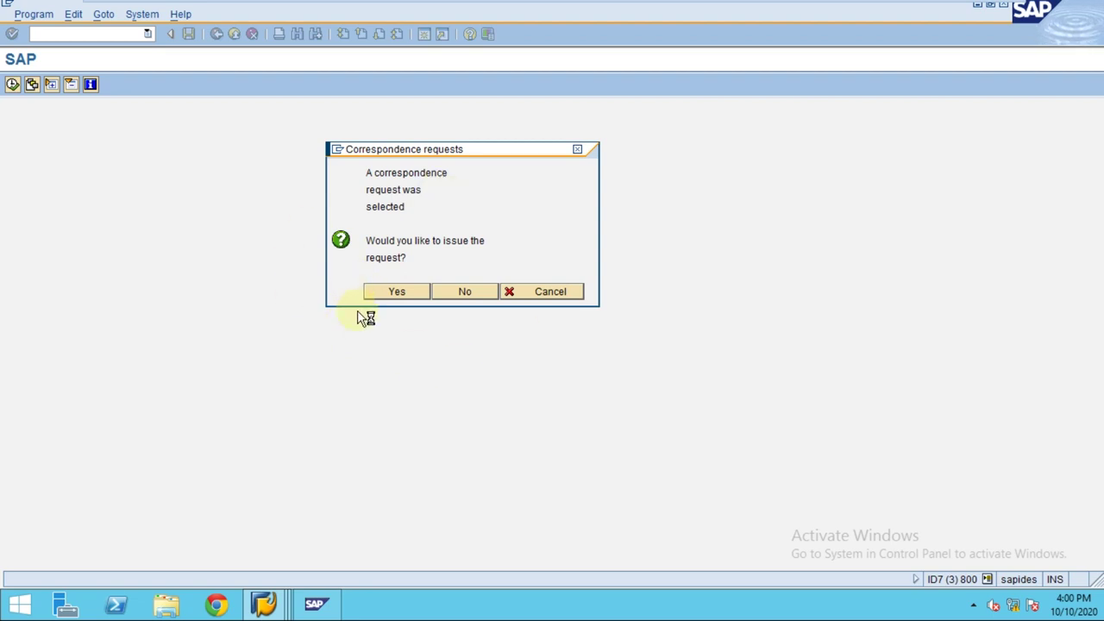
{"action": "left_click_drag", "start_coordinate": [419, 157], "coordinate": [262, 158]}
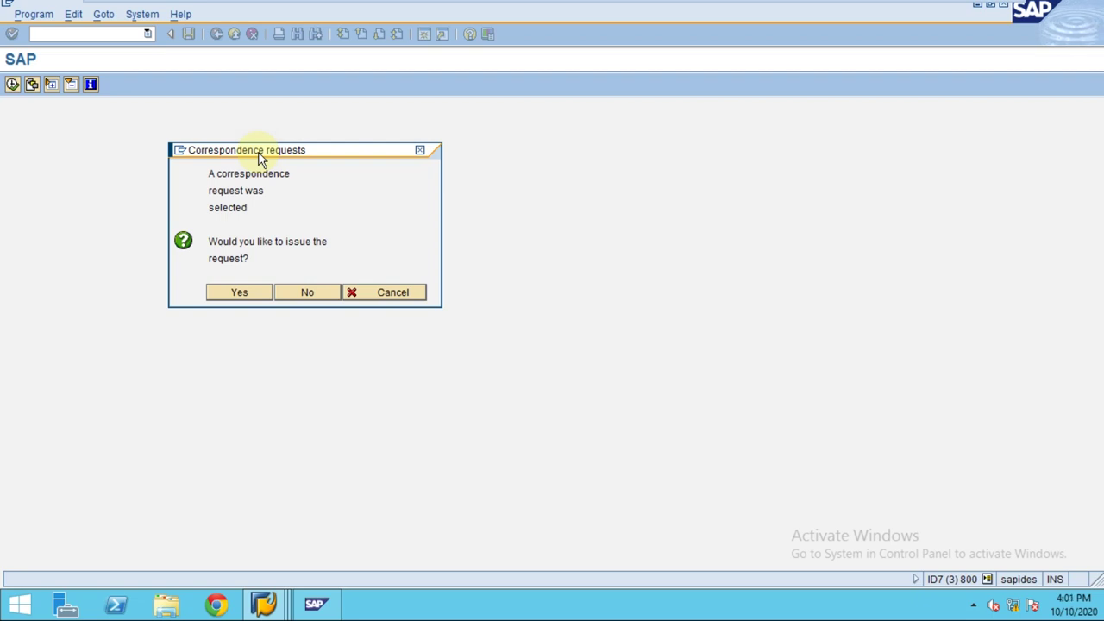
{"action": "left_click", "coordinate": [228, 297]}
{"action": "left_click_drag", "start_coordinate": [252, 155], "coordinate": [407, 157]}
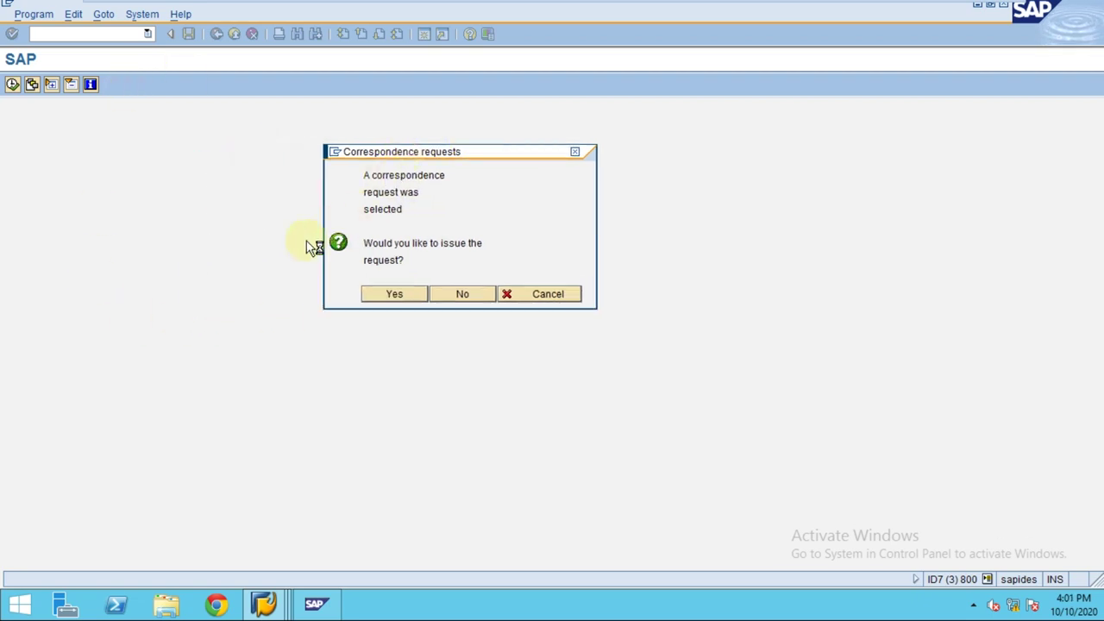
{"action": "left_click", "coordinate": [315, 607]}
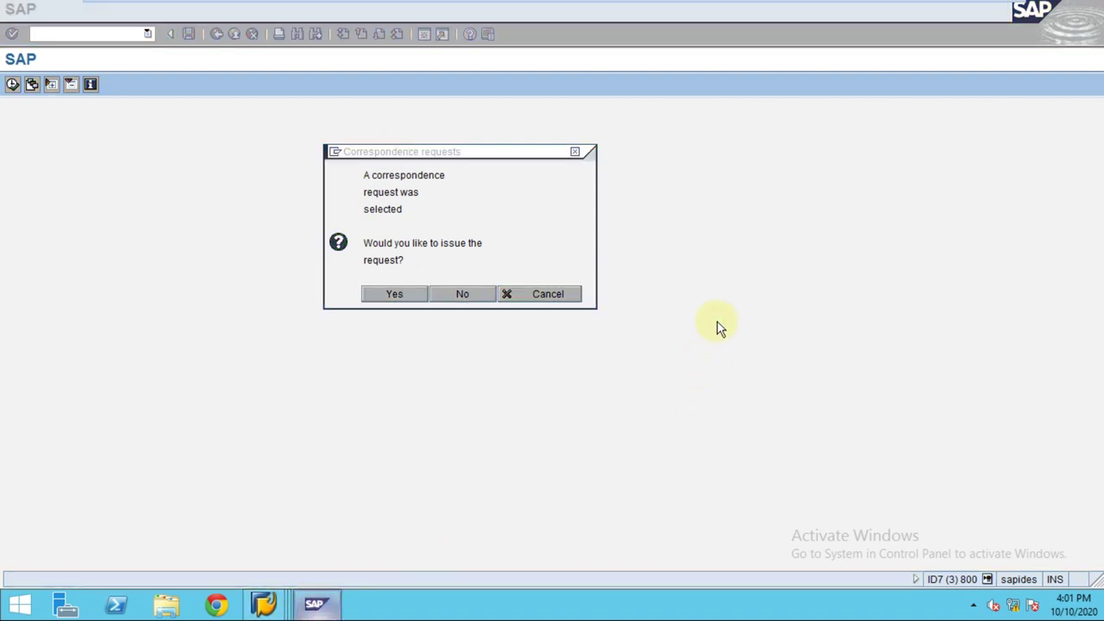
{"action": "left_click", "coordinate": [423, 203]}
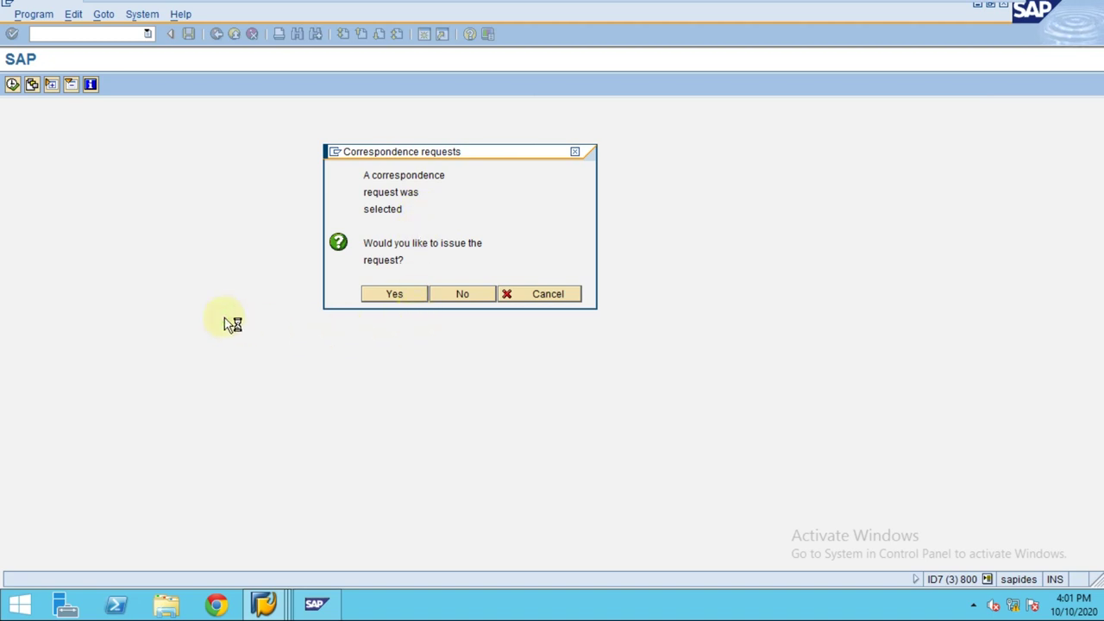
{"action": "left_click", "coordinate": [266, 608]}
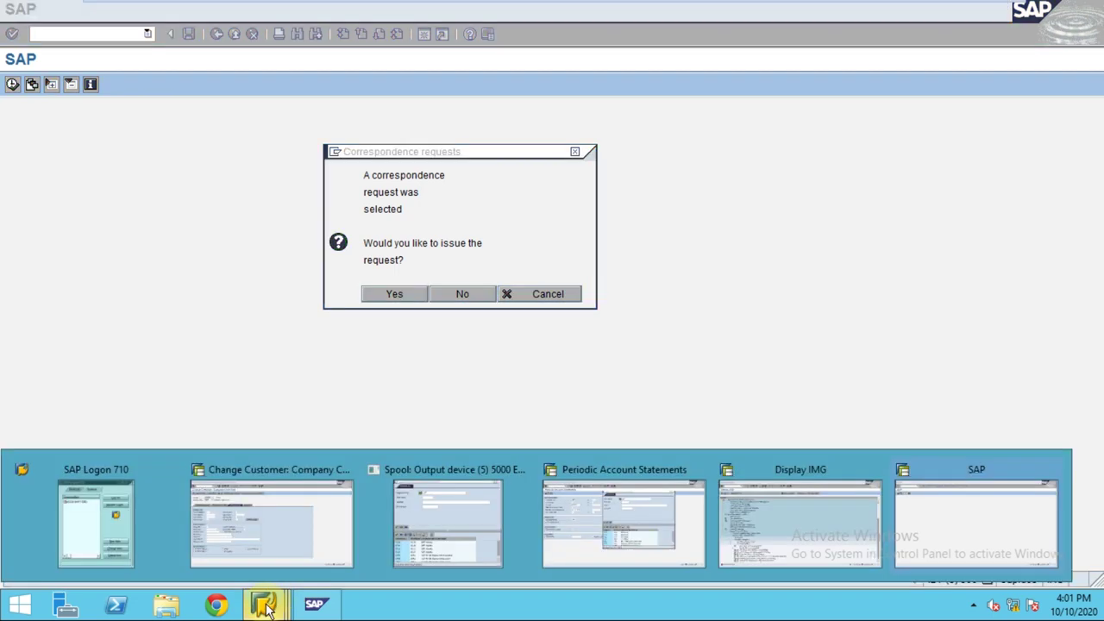
{"action": "left_click", "coordinate": [653, 342]}
{"action": "left_click_drag", "start_coordinate": [363, 153], "coordinate": [338, 177]}
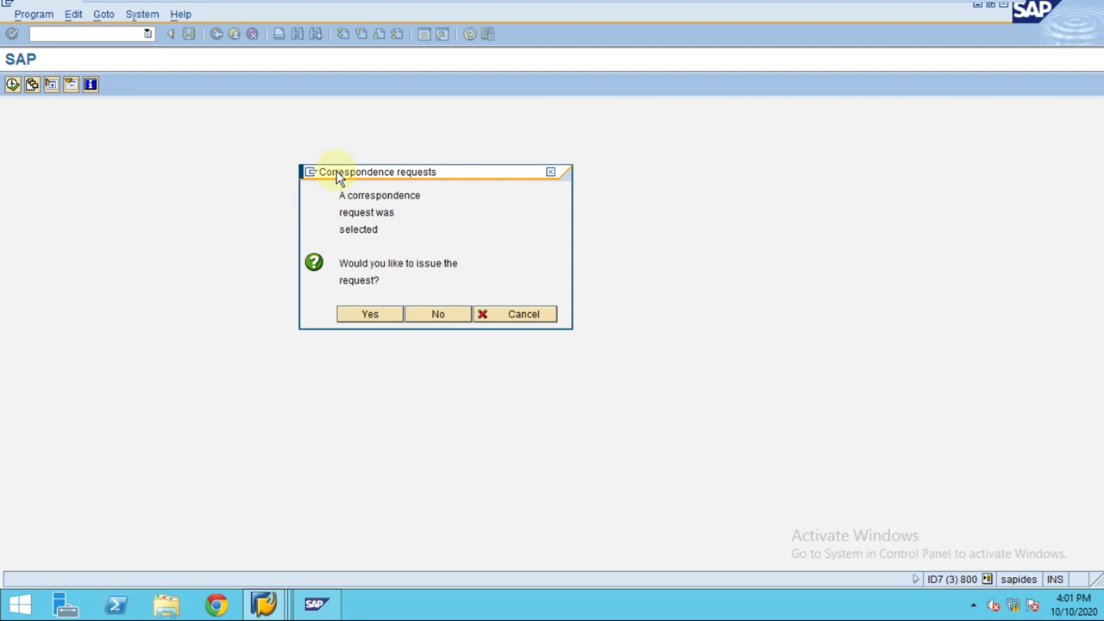
{"action": "key", "text": "Return"}
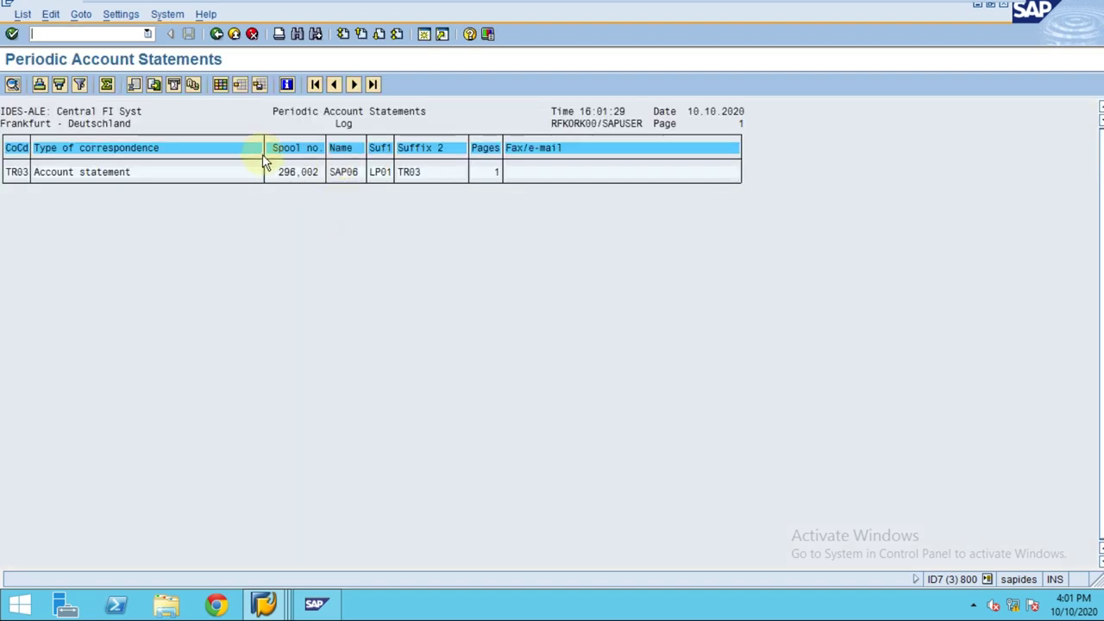
Start transaction SP01 from the statement log and list the spool requests with the default selection criteria
{"action": "left_click", "coordinate": [77, 32]}
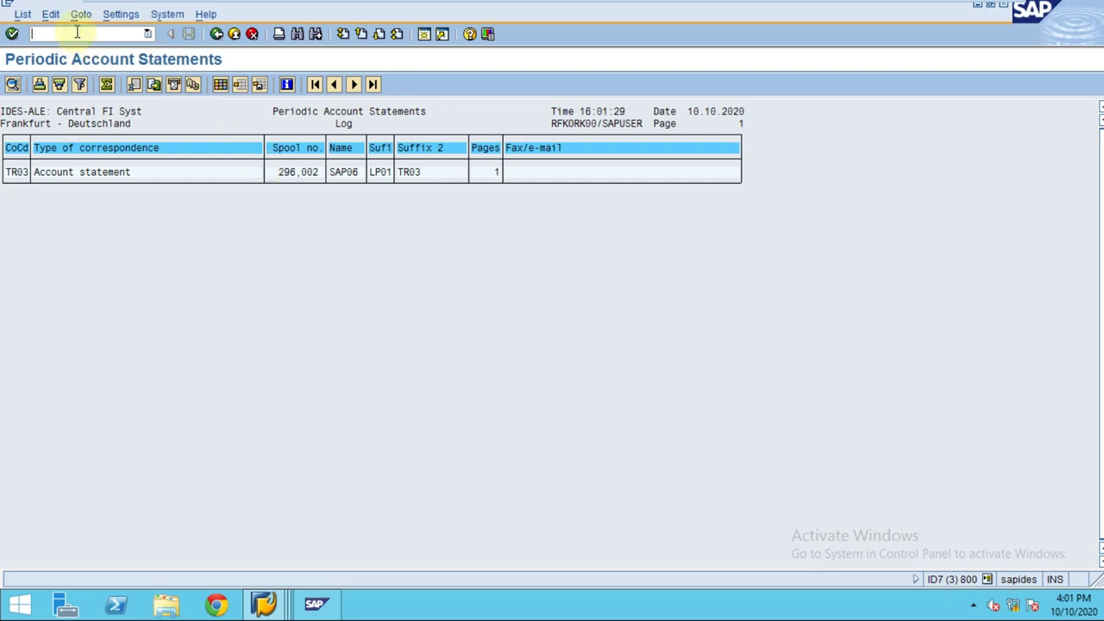
{"action": "type", "text": "/nsp01"}
{"action": "key", "text": "Return"}
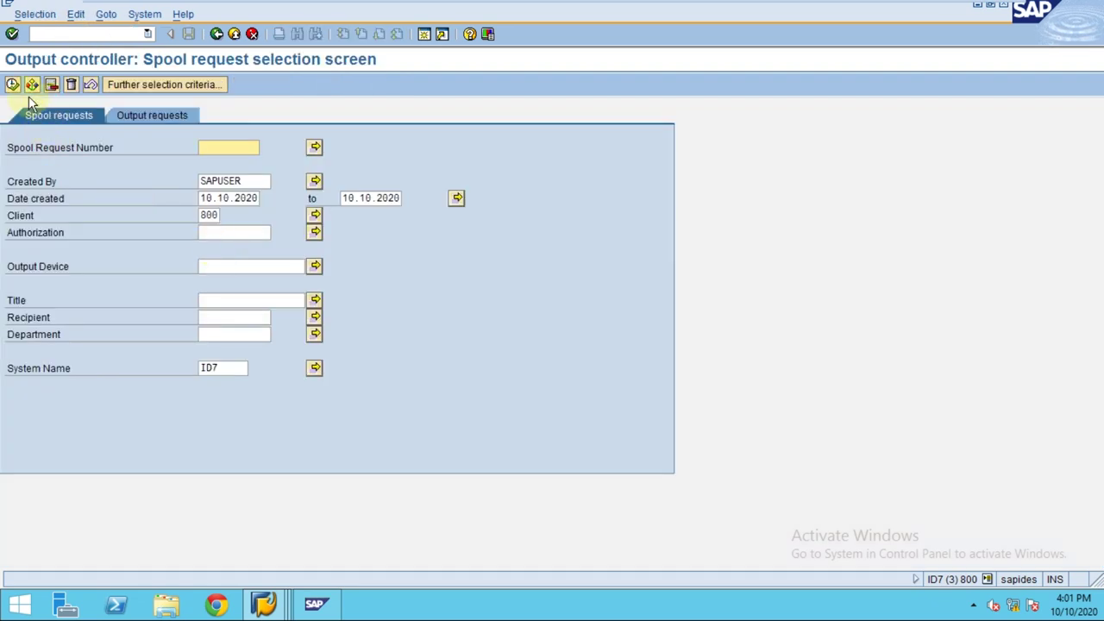
{"action": "left_click", "coordinate": [12, 83]}
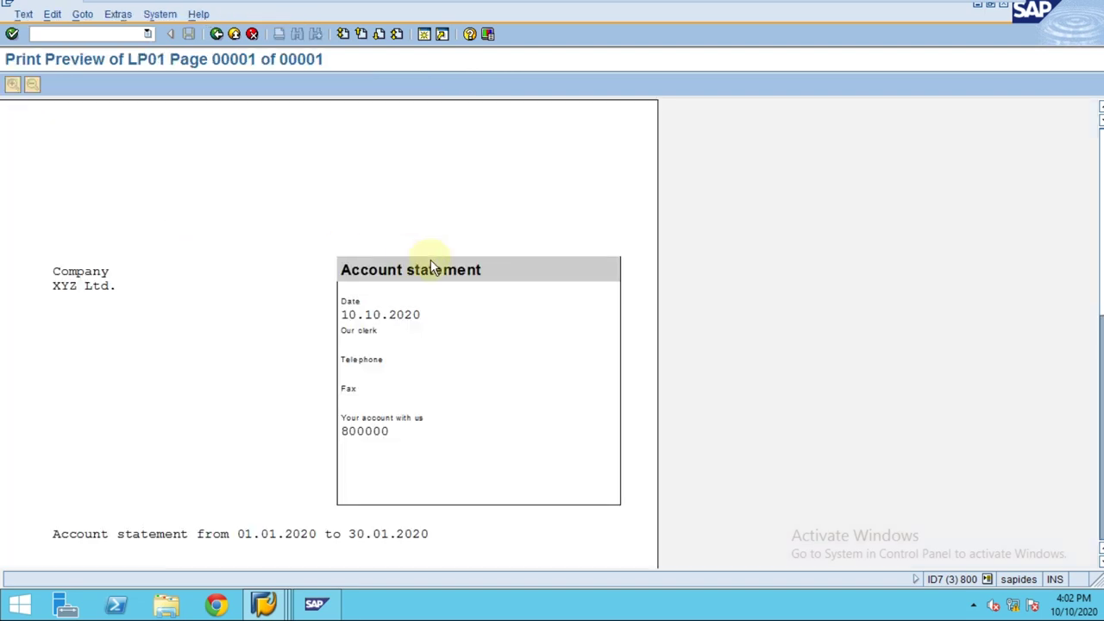
Review the newest account statement's print preview from its header down to the final balance and return to the spool request list
{"action": "scroll", "coordinate": [611, 320], "scroll_direction": "down", "scroll_amount": 4}
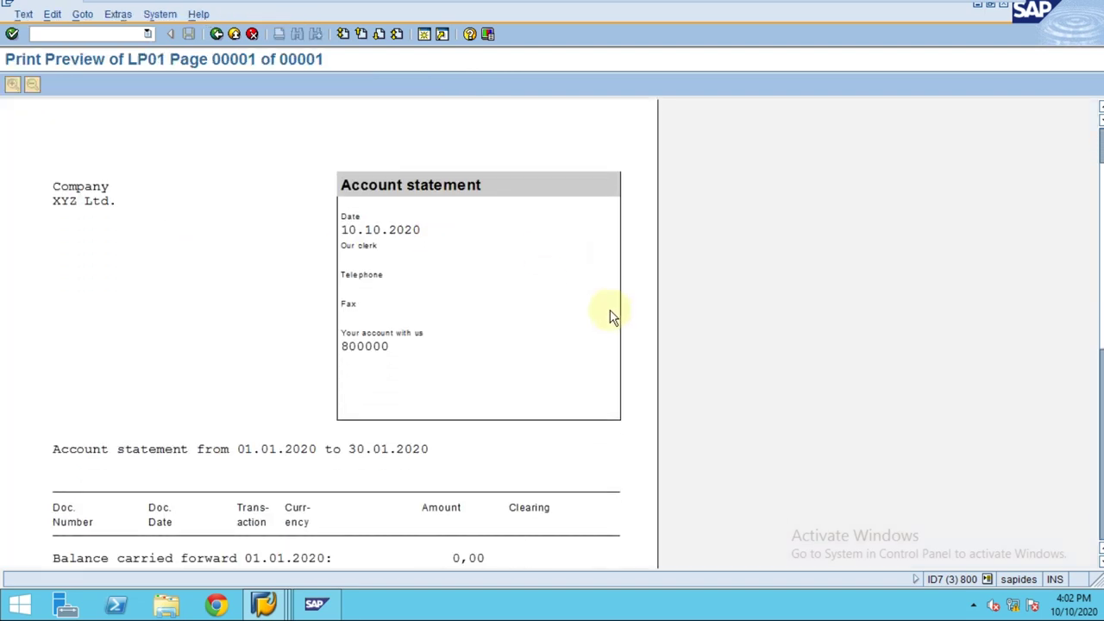
{"action": "scroll", "coordinate": [611, 319], "scroll_direction": "down", "scroll_amount": 1}
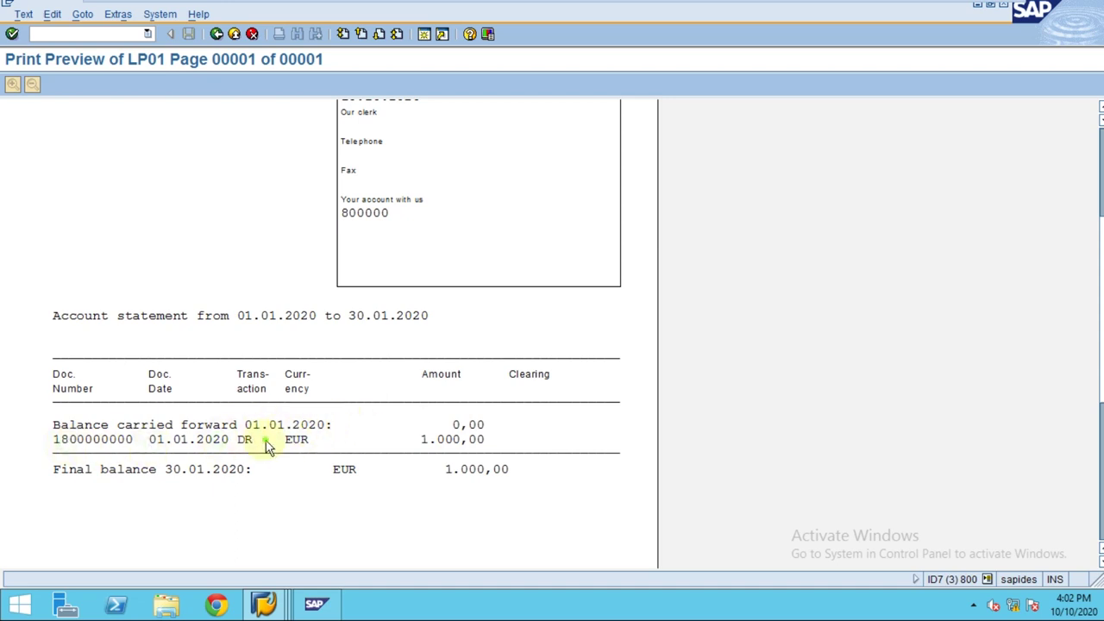
{"action": "scroll", "coordinate": [359, 396], "scroll_direction": "down", "scroll_amount": 2}
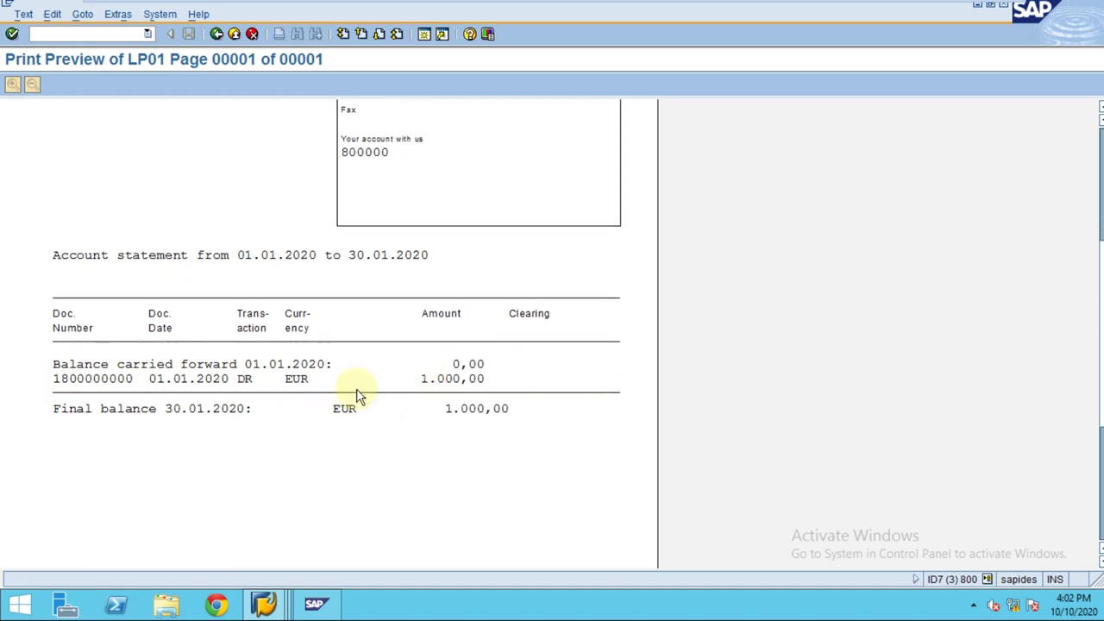
{"action": "scroll", "coordinate": [358, 395], "scroll_direction": "down", "scroll_amount": 8}
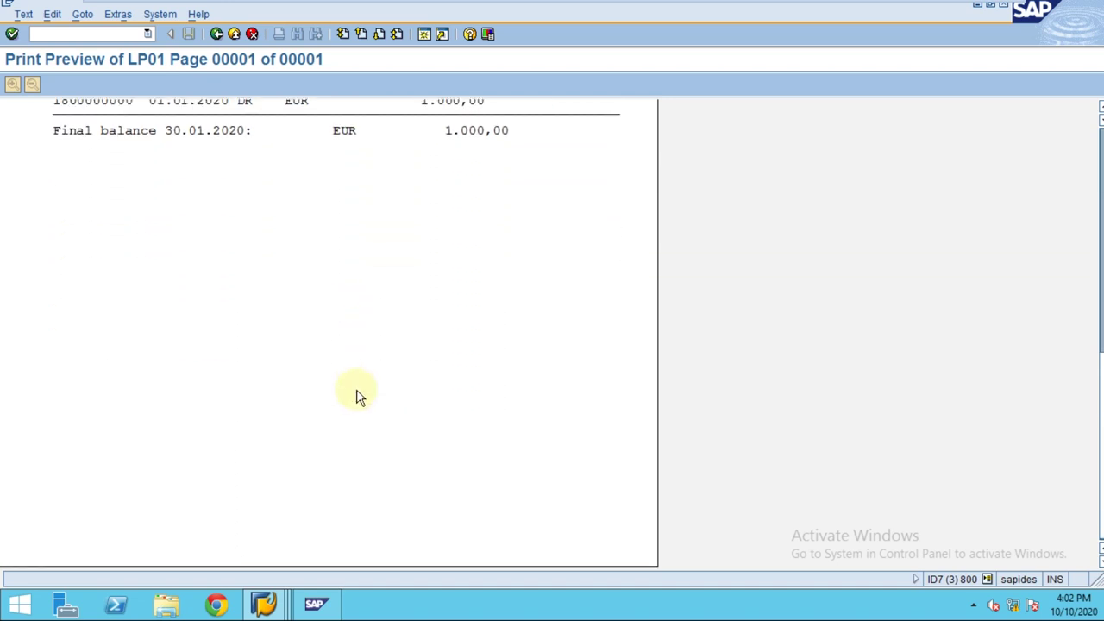
{"action": "scroll", "coordinate": [359, 395], "scroll_direction": "up", "scroll_amount": 14}
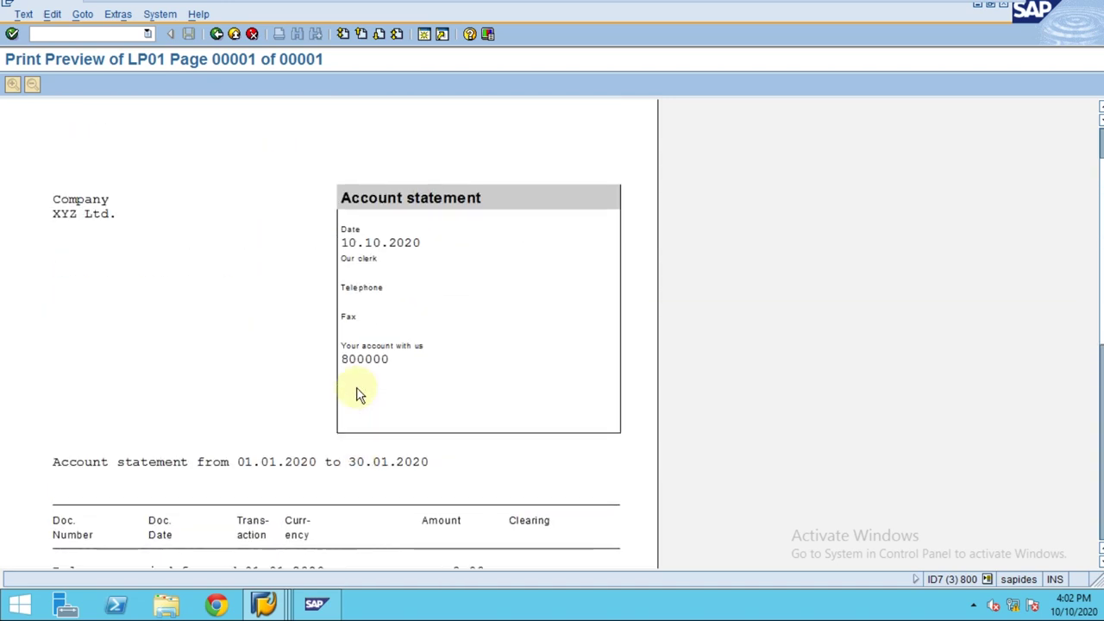
{"action": "scroll", "coordinate": [359, 395], "scroll_direction": "up", "scroll_amount": 2}
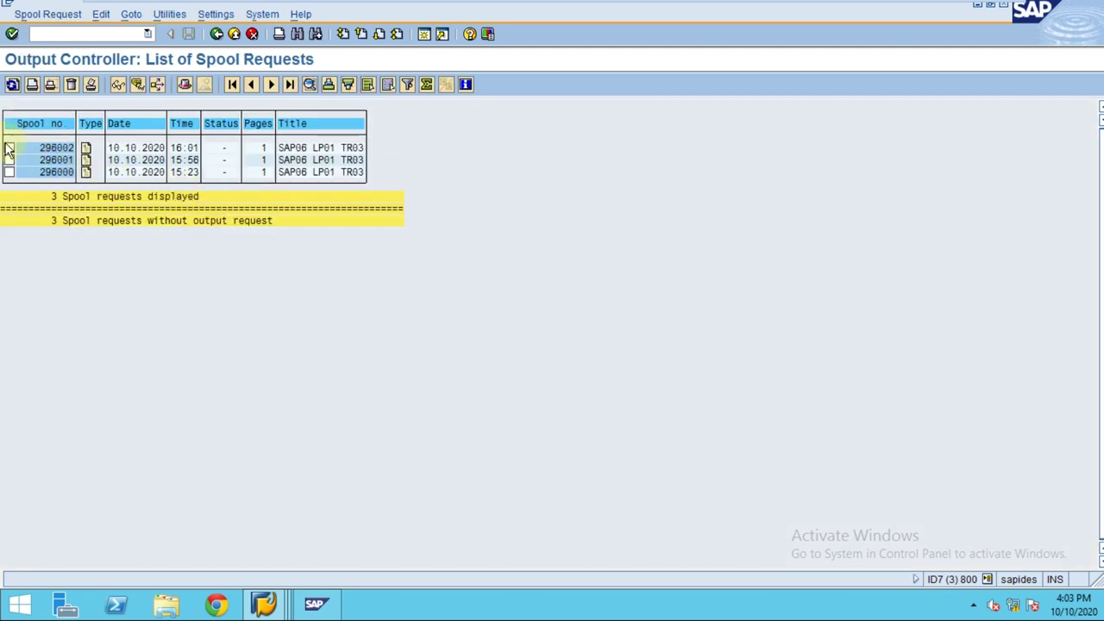
Select spool request 296002 and look at the options available for printing or forwarding it
{"action": "left_click", "coordinate": [9, 147]}
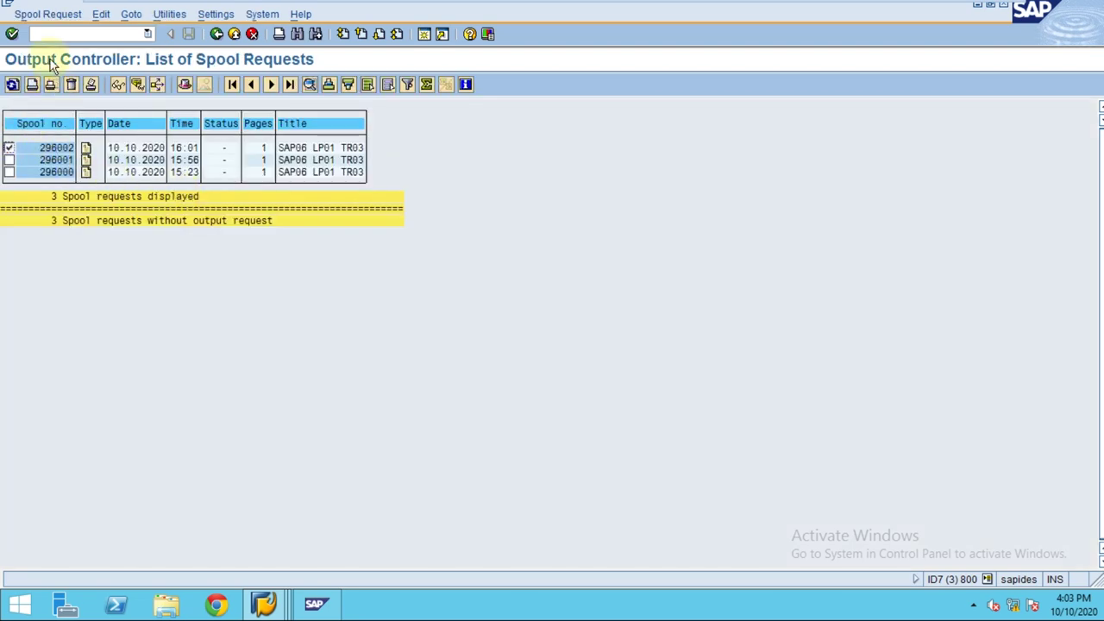
{"action": "left_click", "coordinate": [40, 14]}
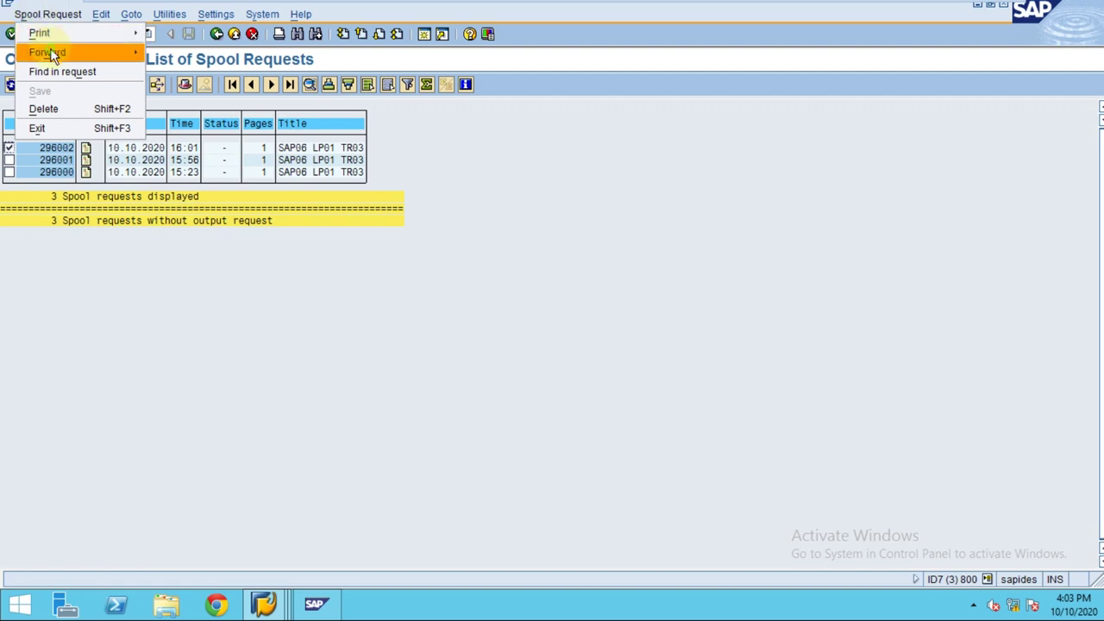
{"action": "mouse_move", "coordinate": [49, 53]}
{"action": "mouse_move", "coordinate": [98, 36]}
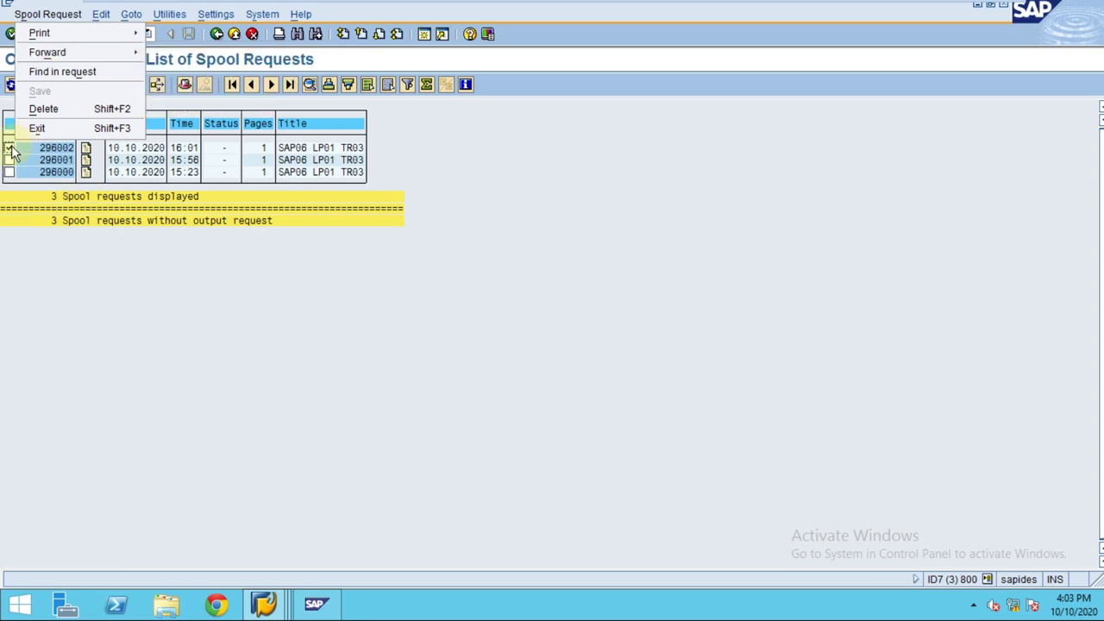
{"action": "left_click", "coordinate": [120, 259]}
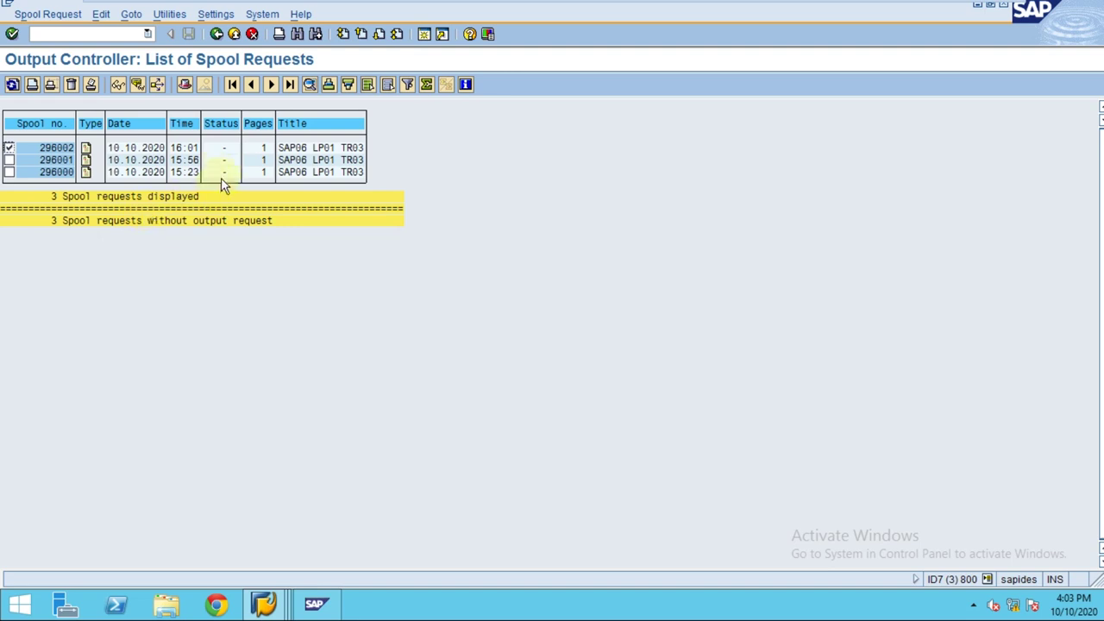
Leave the spool requests for SAP Easy Access and collapse the Print Correspondence, Periodic Processing and Accounts Receivable folders
{"action": "left_click", "coordinate": [218, 38]}
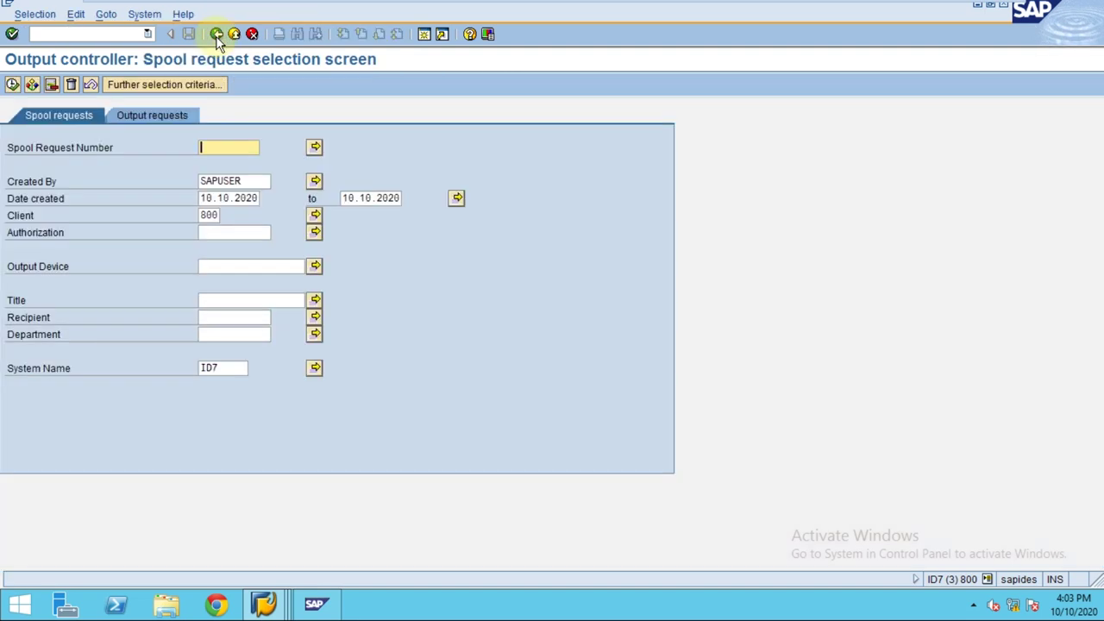
{"action": "left_click", "coordinate": [217, 35]}
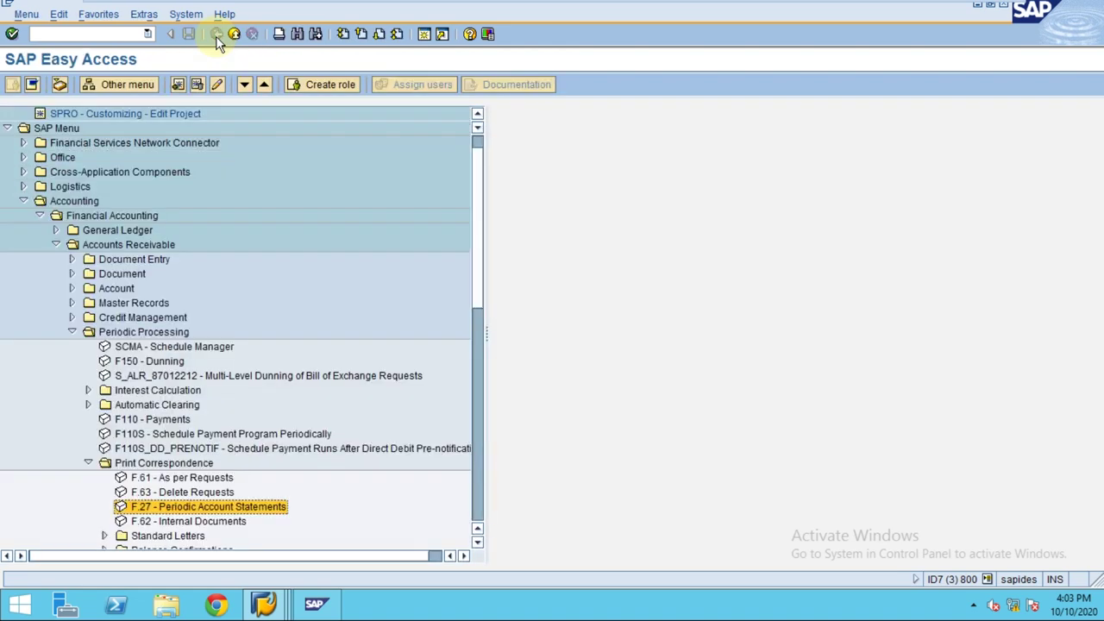
{"action": "left_click", "coordinate": [88, 463]}
{"action": "left_click", "coordinate": [71, 333]}
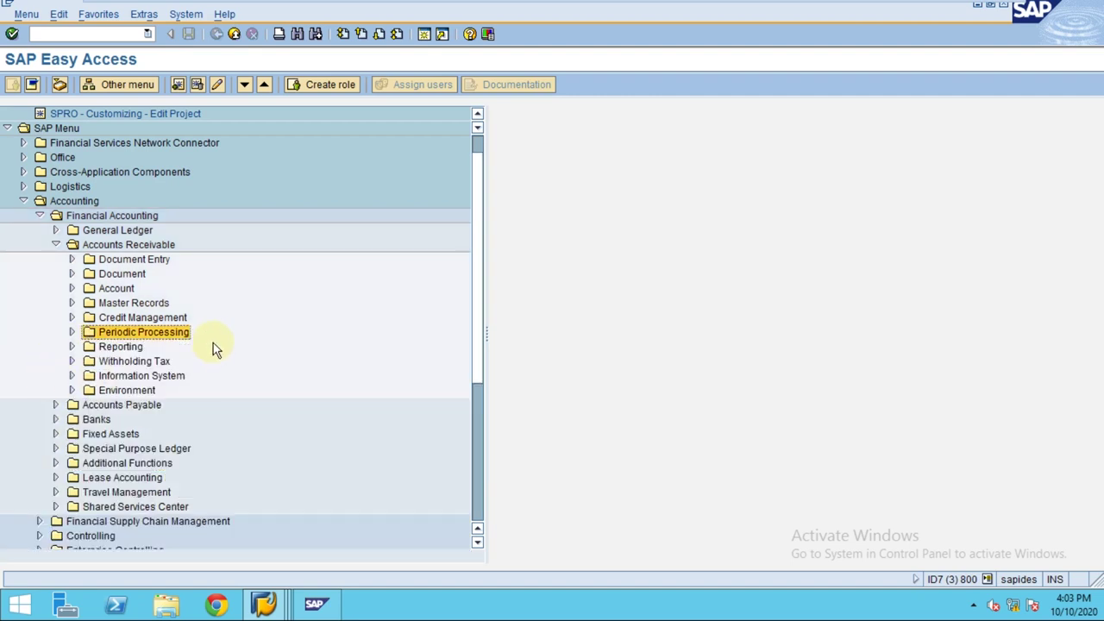
{"action": "left_click", "coordinate": [56, 246]}
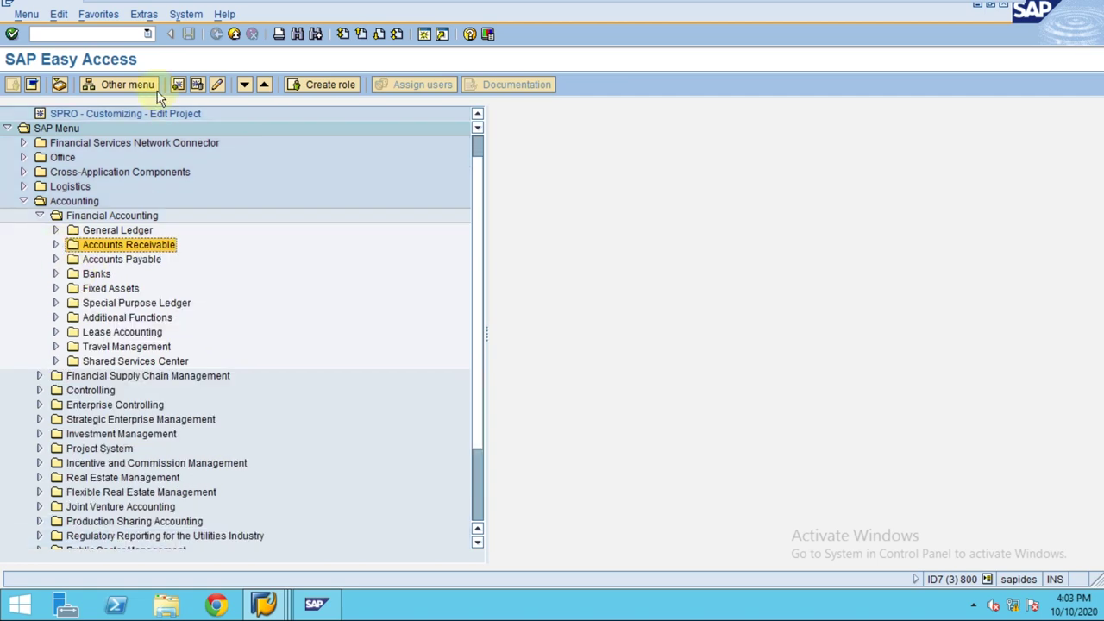
Open the Reports for Accounts Receivable Accounting menu and expand its Master Data, Customers: Items and Customer Balances folders
{"action": "left_click", "coordinate": [60, 33]}
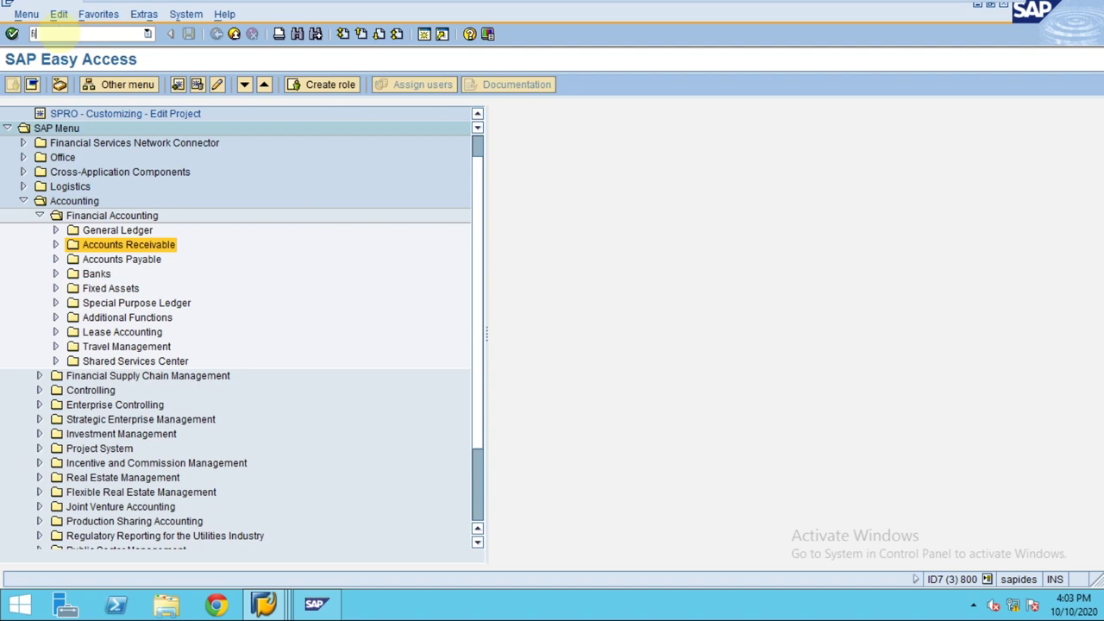
{"action": "type", "text": "fa"}
{"action": "key", "text": "BackSpace"}
{"action": "key", "text": "BackSpace"}
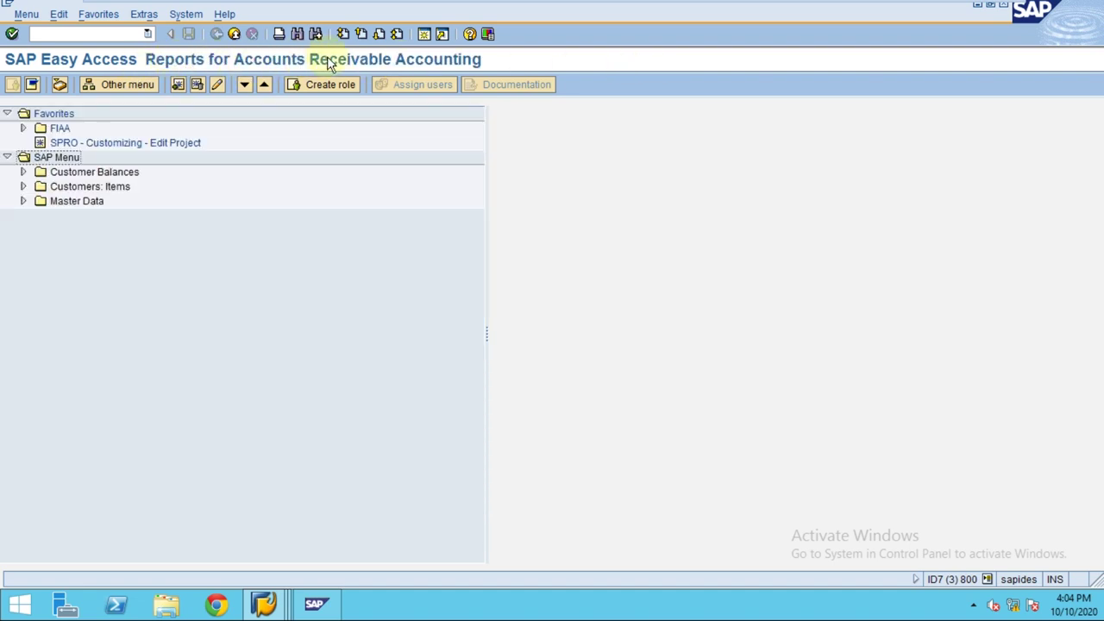
{"action": "left_click", "coordinate": [23, 201]}
{"action": "left_click", "coordinate": [23, 186]}
{"action": "left_click", "coordinate": [23, 172]}
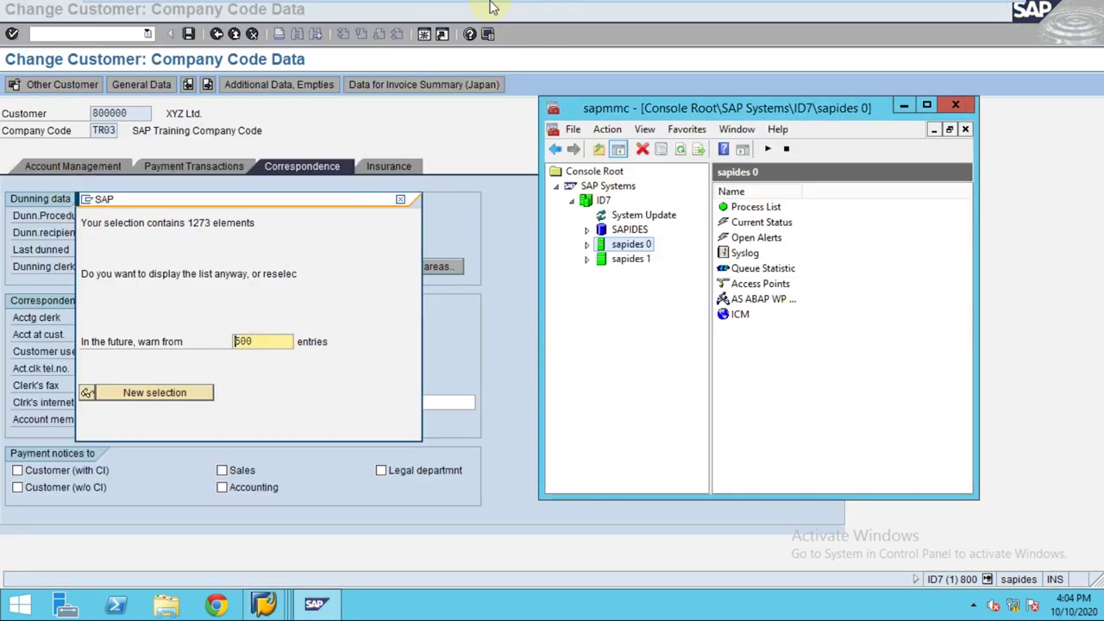
{"action": "mouse_move", "coordinate": [554, 7]}
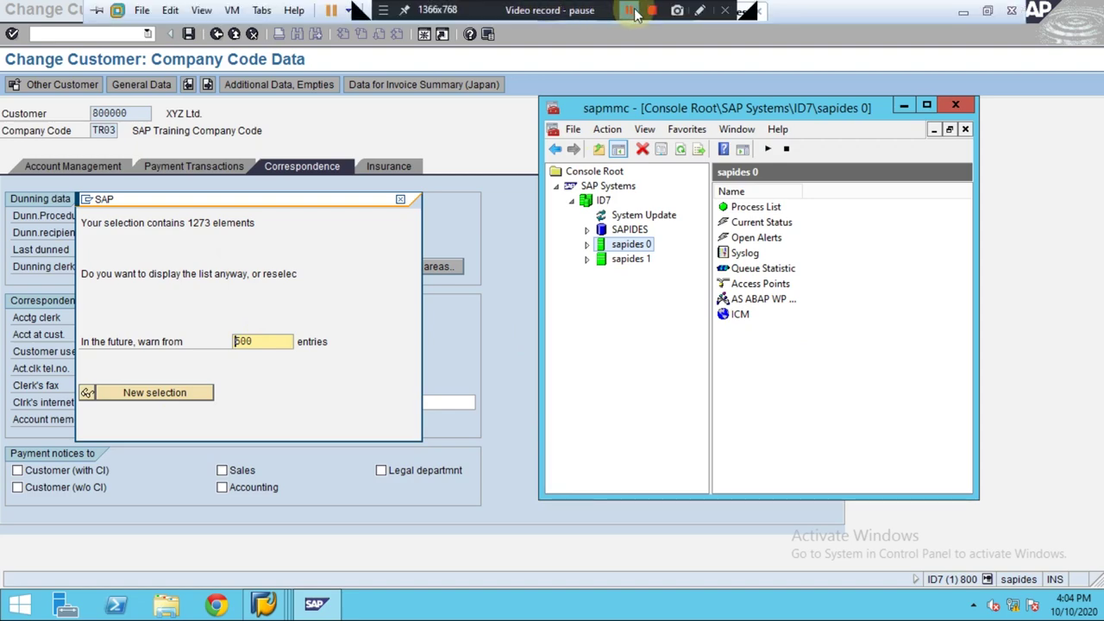